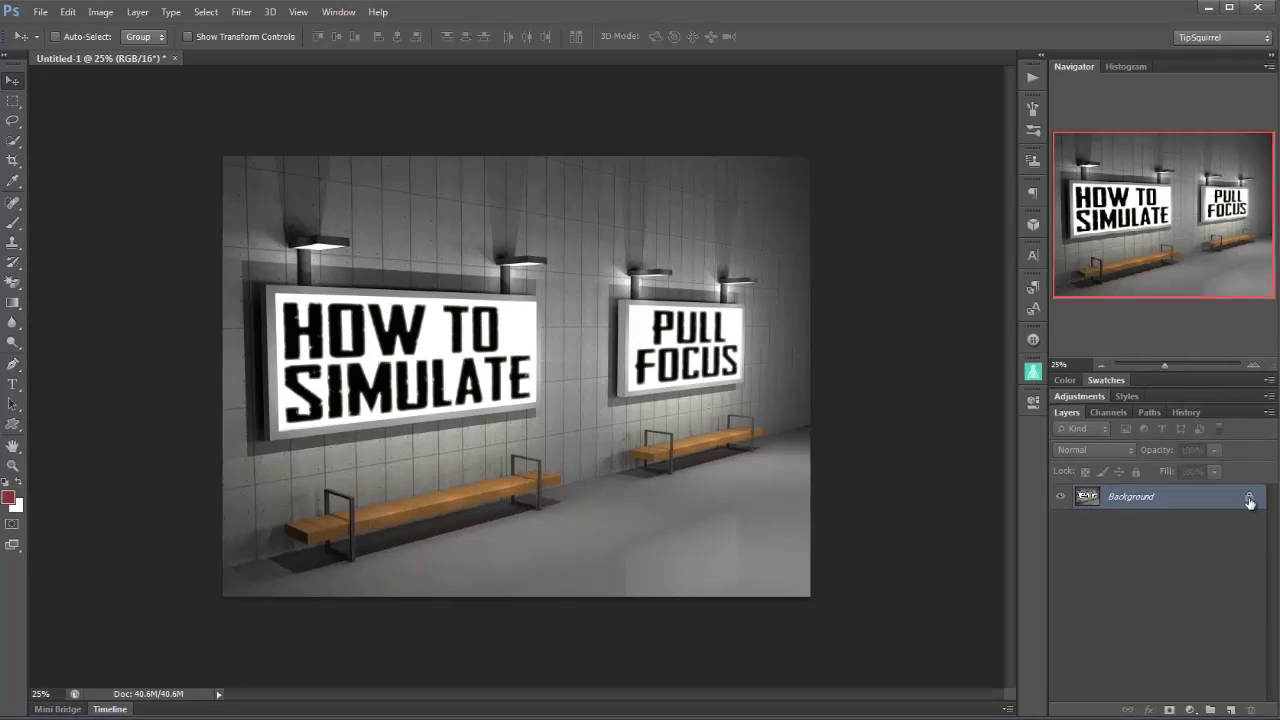
Unlock the billboard Background, duplicate it, and name the layers 'Front' and 'Back'
drag(1249, 502, 1254, 709)
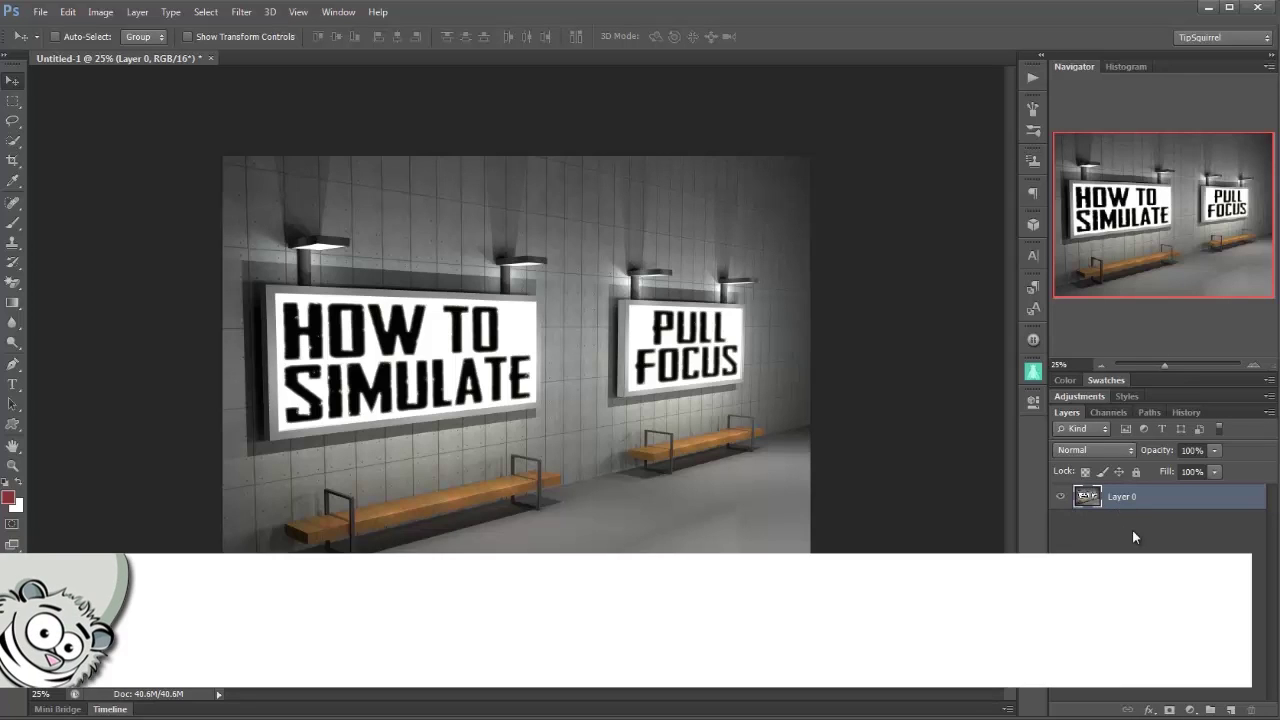
key(ctrl+j)
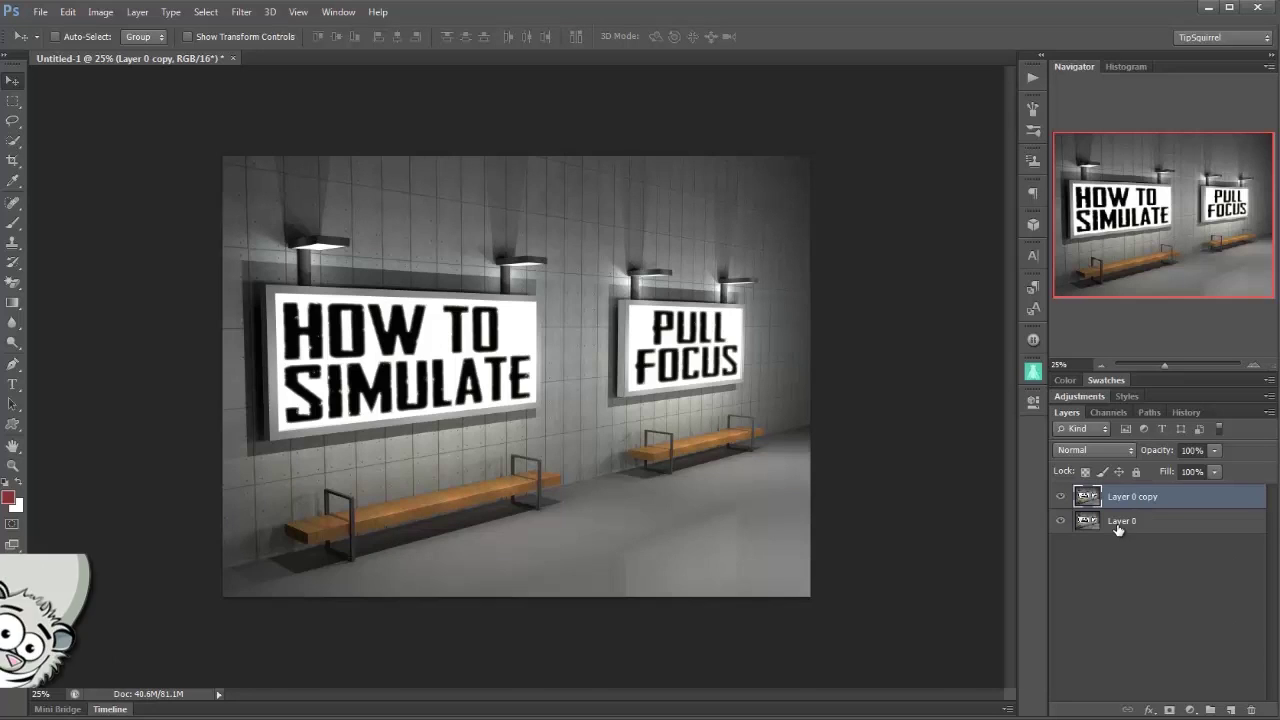
double_click(1120, 522)
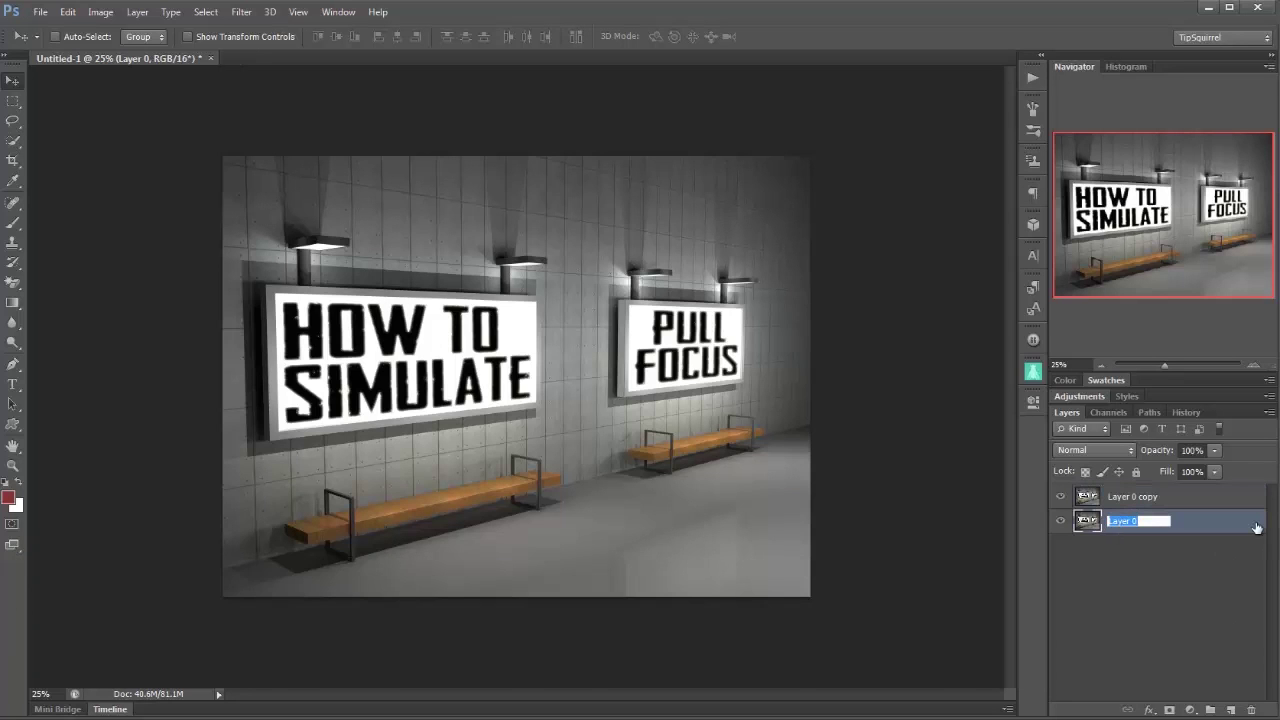
text(Front)
key(Return)
double_click(1130, 497)
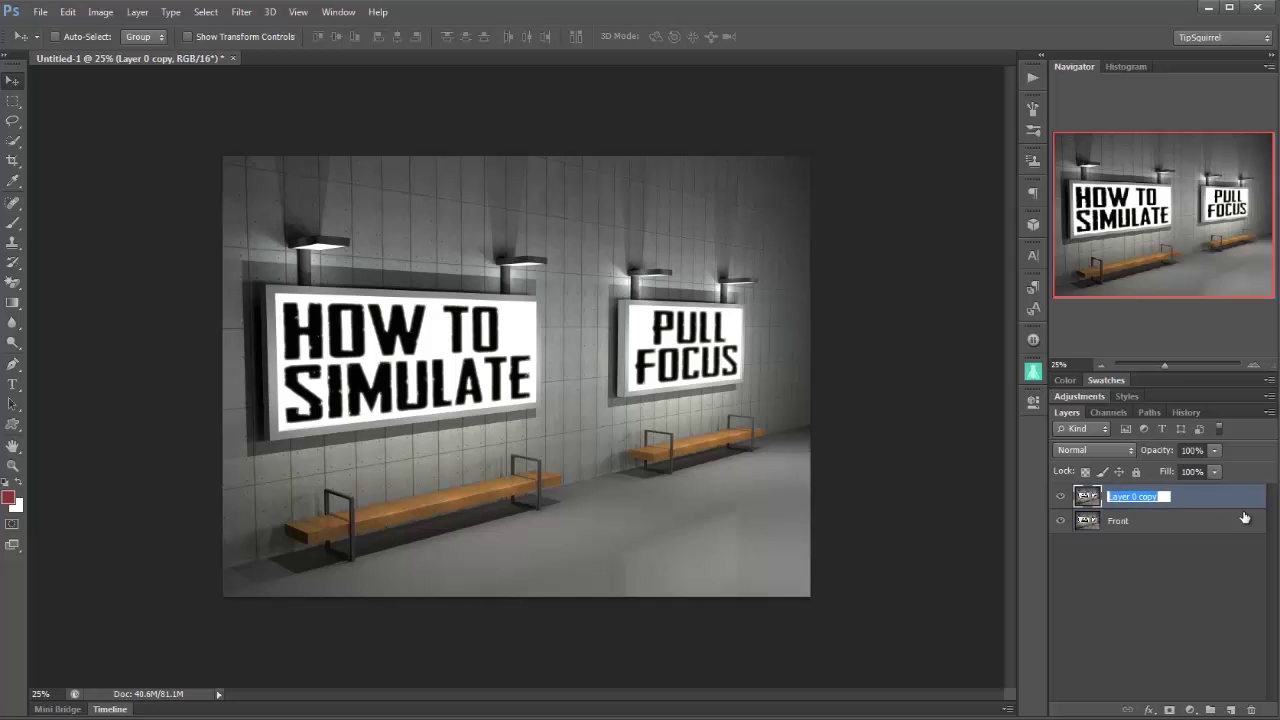
text(Back)
key(Return)
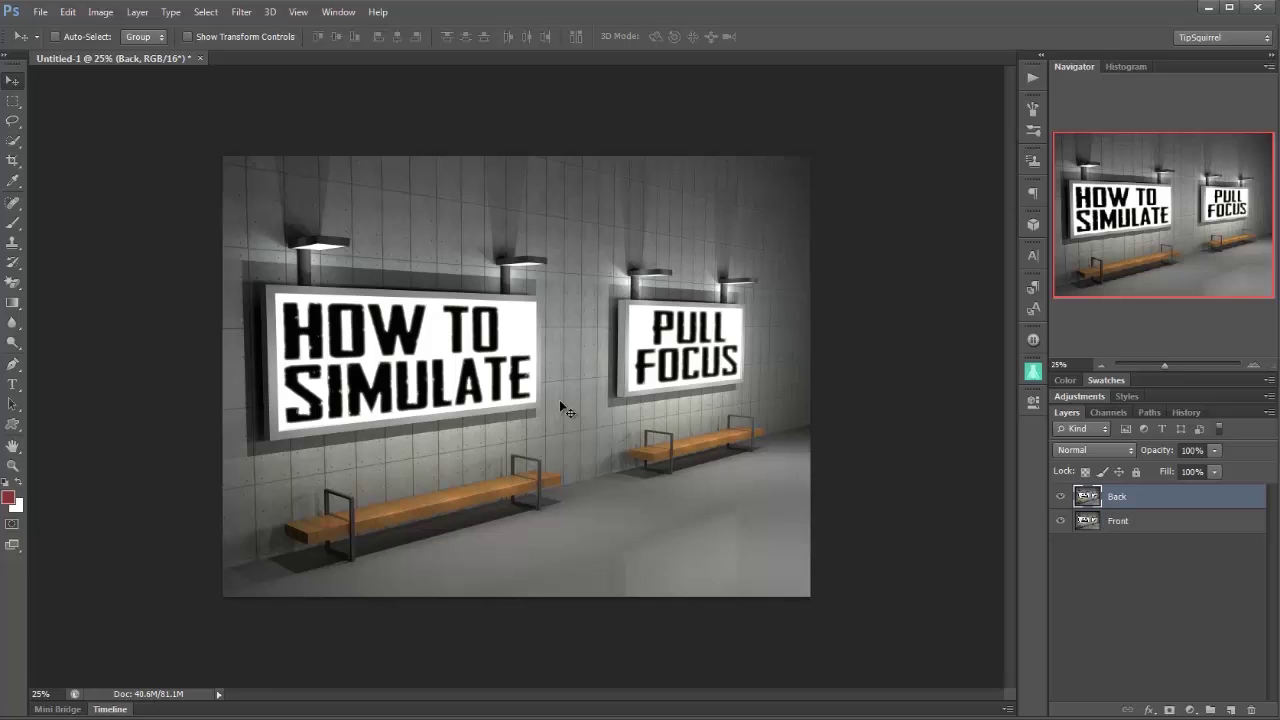
Hide the Back layer and start a Field Blur on the Front layer
click(1062, 499)
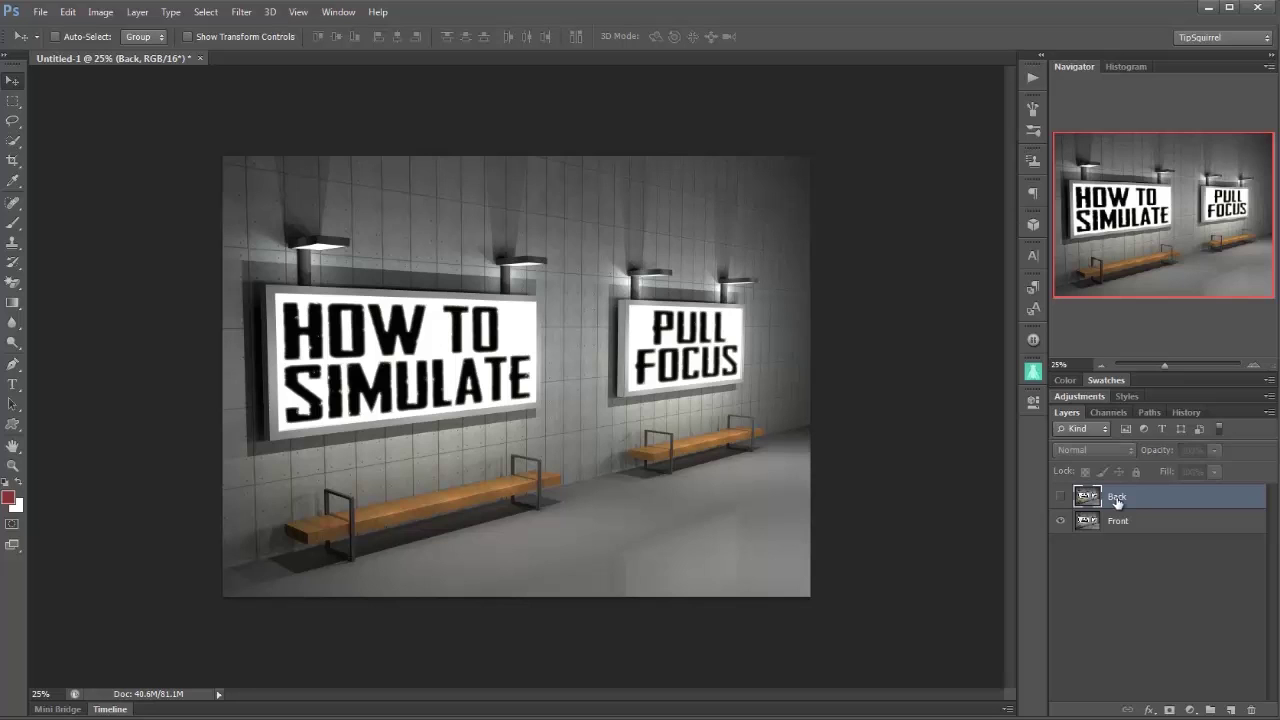
click(1134, 525)
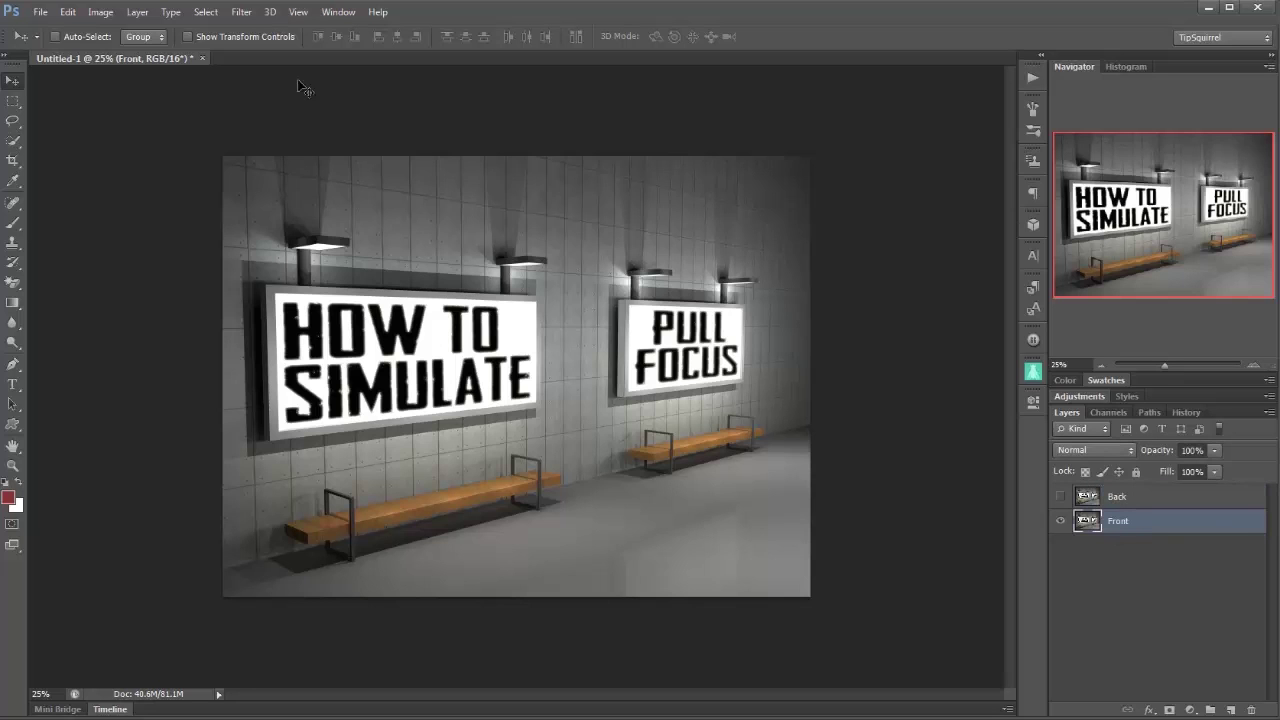
click(247, 15)
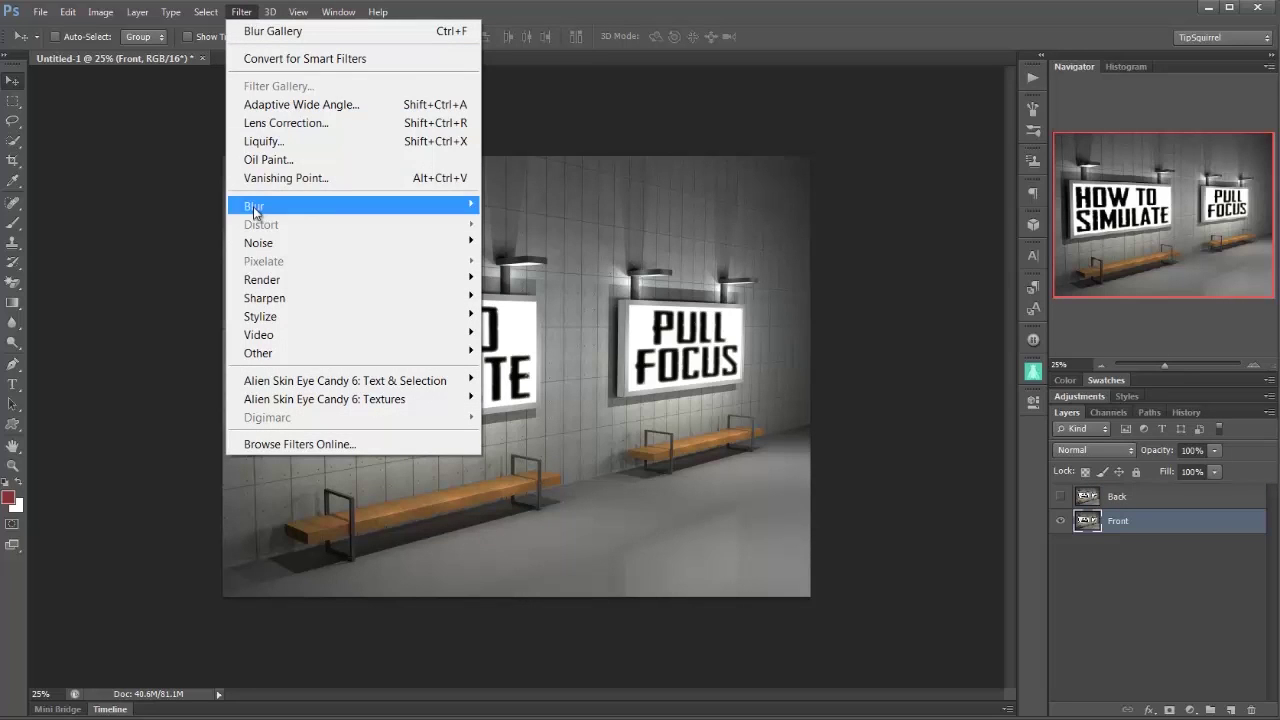
mouse_move(251, 209)
click(199, 212)
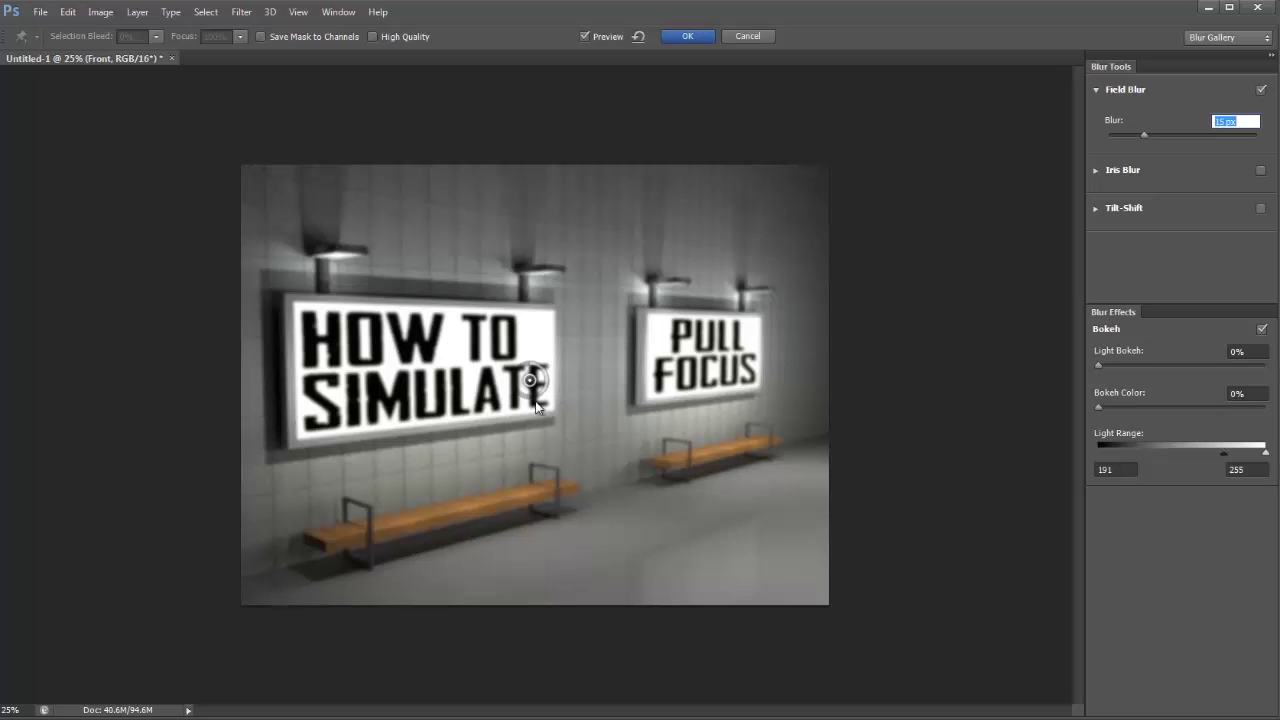
Blur the image strongly, add a 0 px pin on HOW TO SIMULATE, and apply
drag(543, 391, 694, 353)
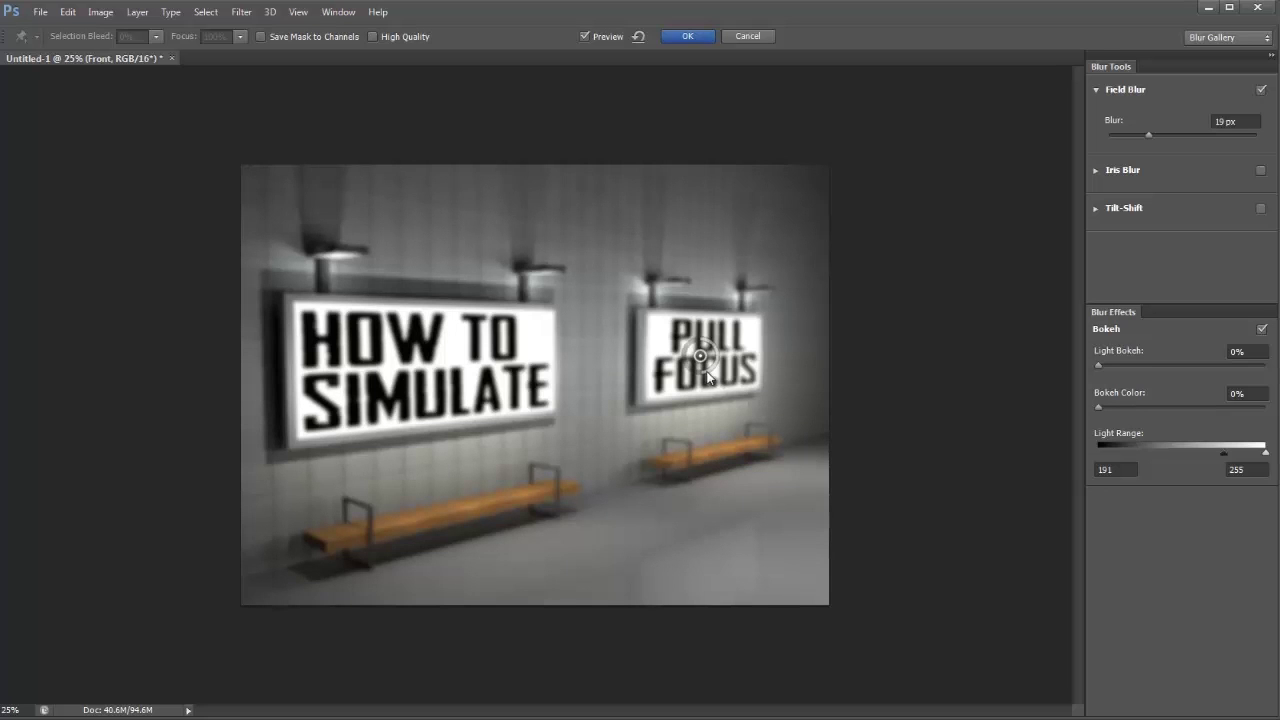
drag(707, 374, 686, 374)
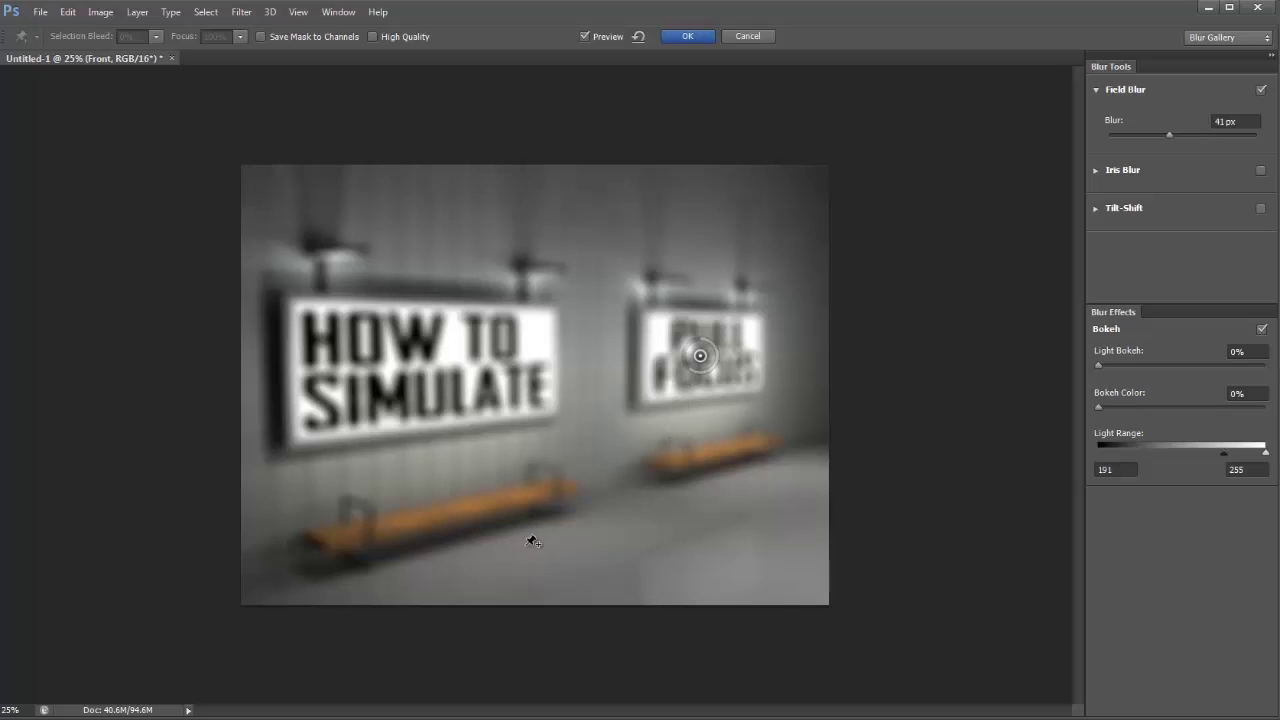
click(450, 370)
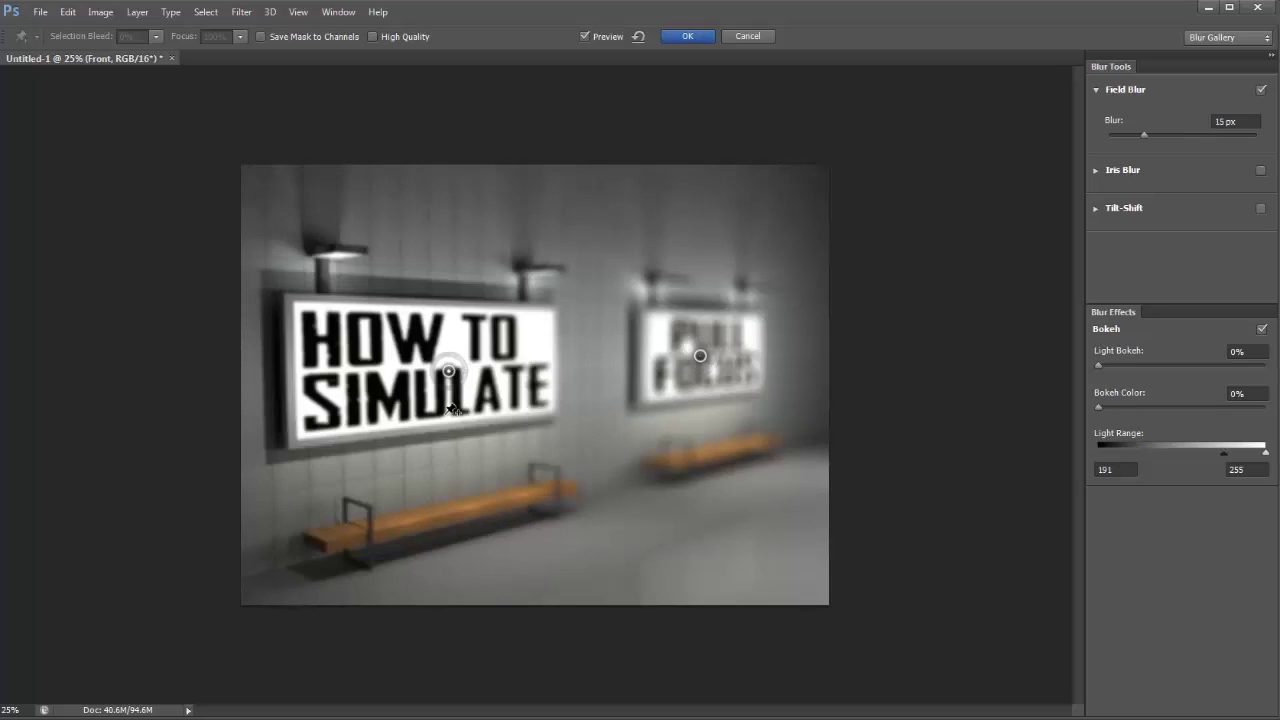
mouse_move(462, 385)
mouse_down()
mouse_move(451, 361)
mouse_move(452, 372)
mouse_up()
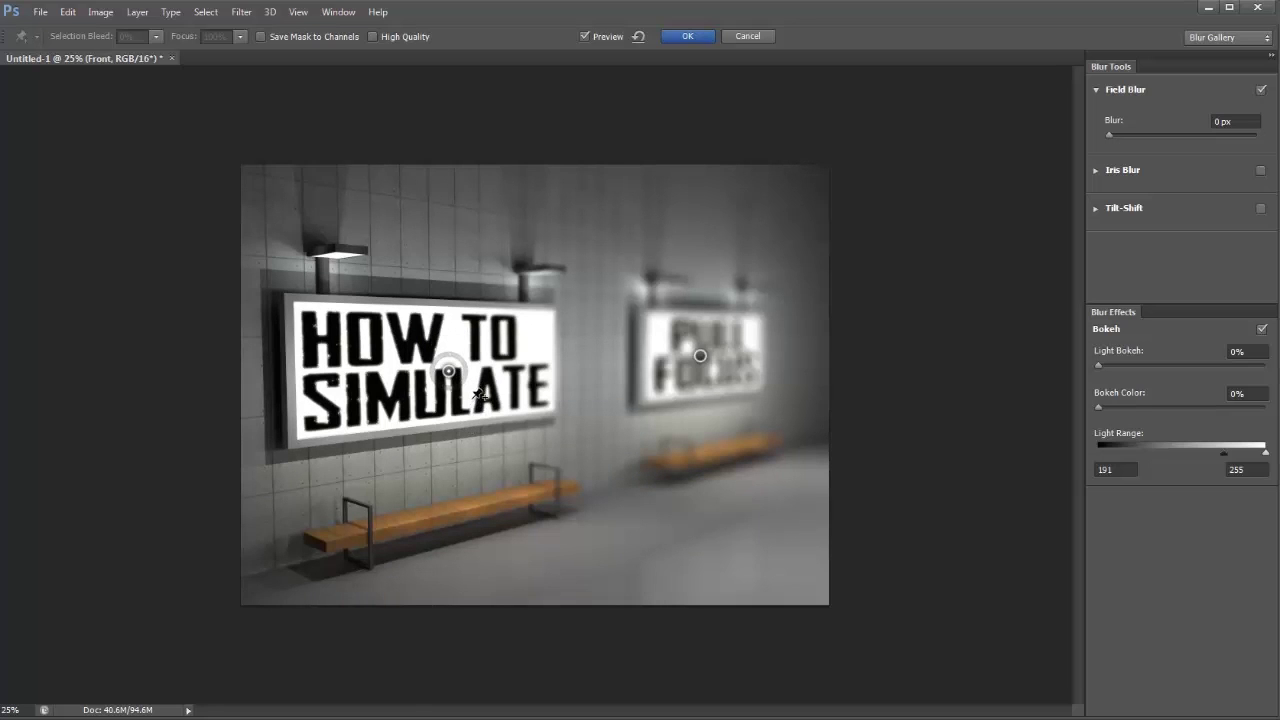
click(688, 38)
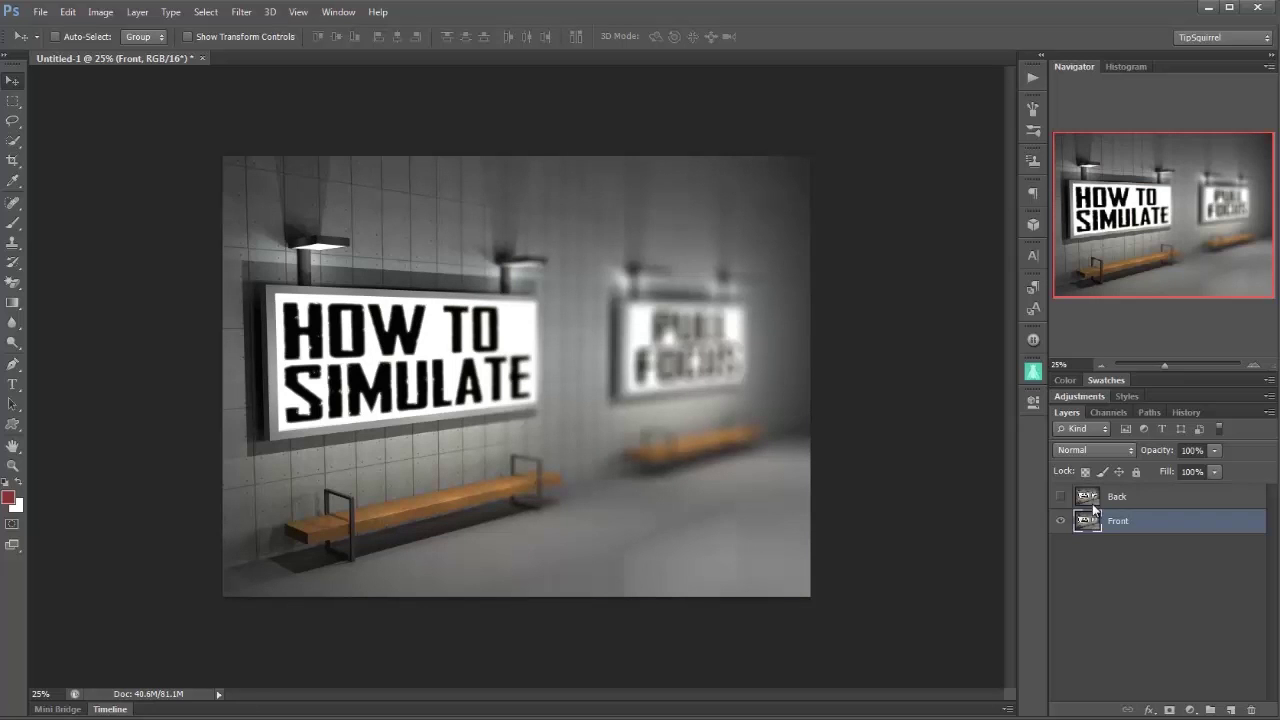
Show the Back layer again and start a Field Blur on it
click(1060, 496)
click(1149, 501)
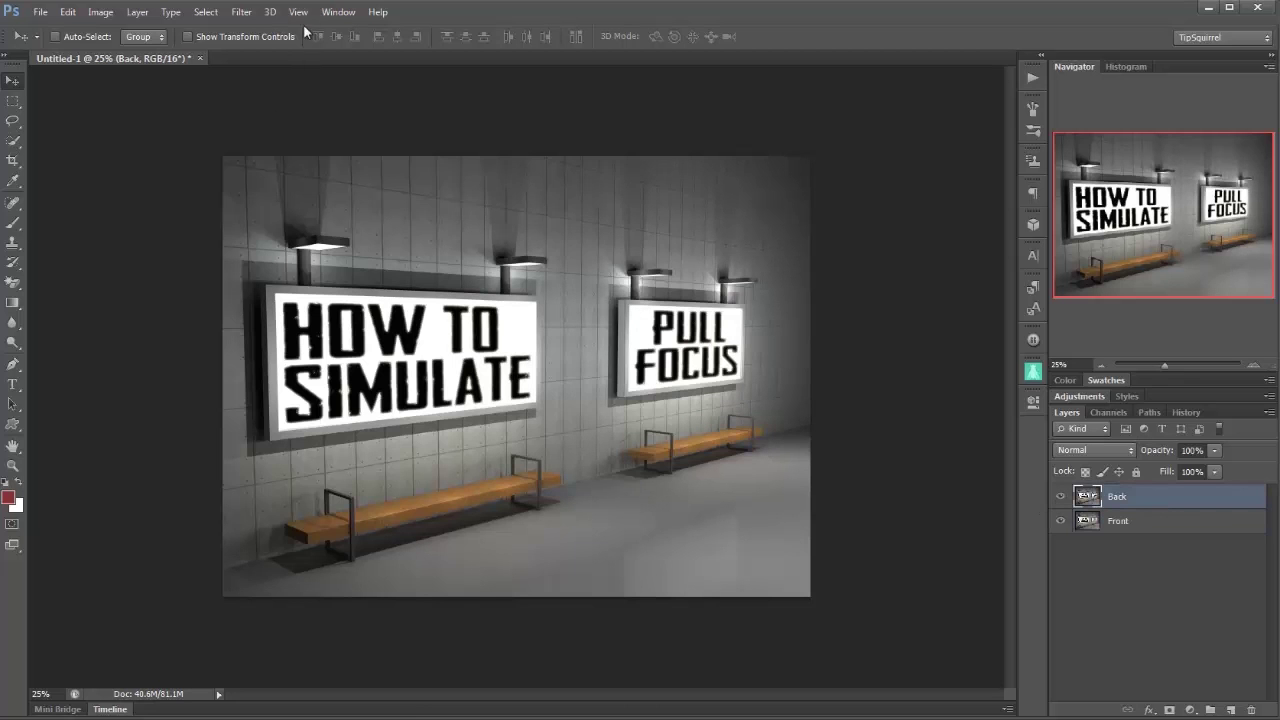
click(243, 12)
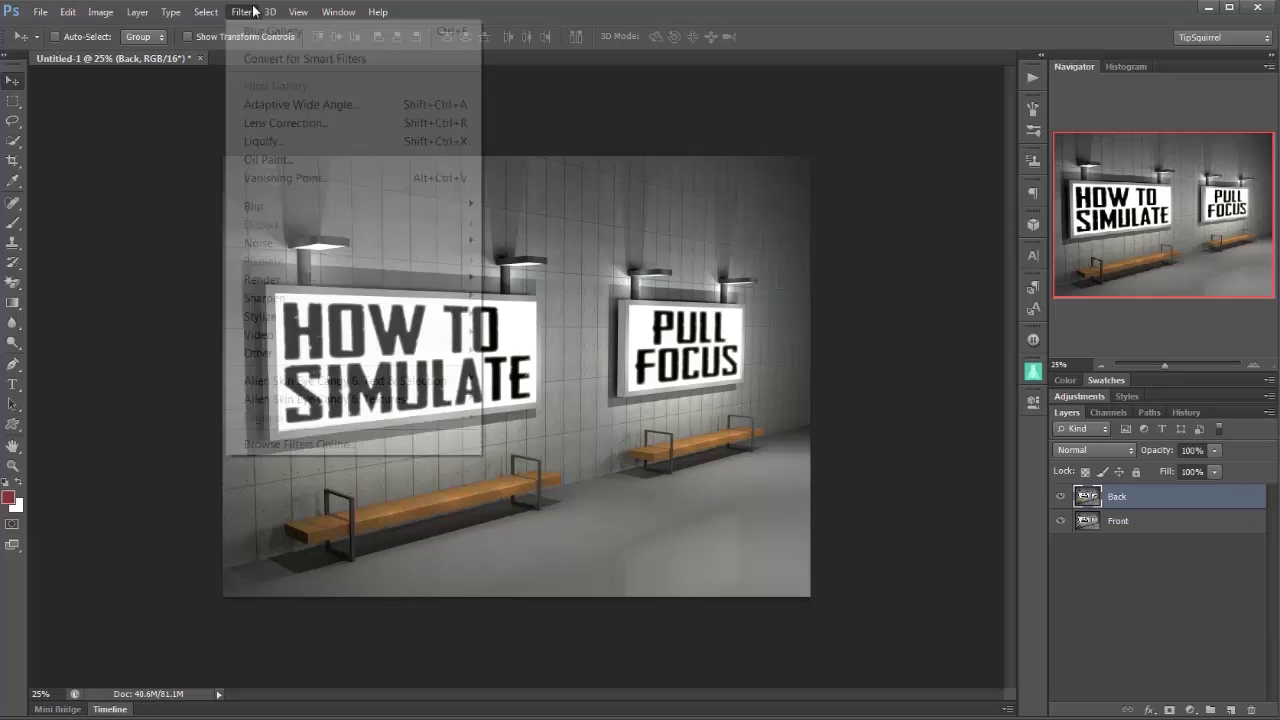
mouse_move(254, 207)
click(150, 204)
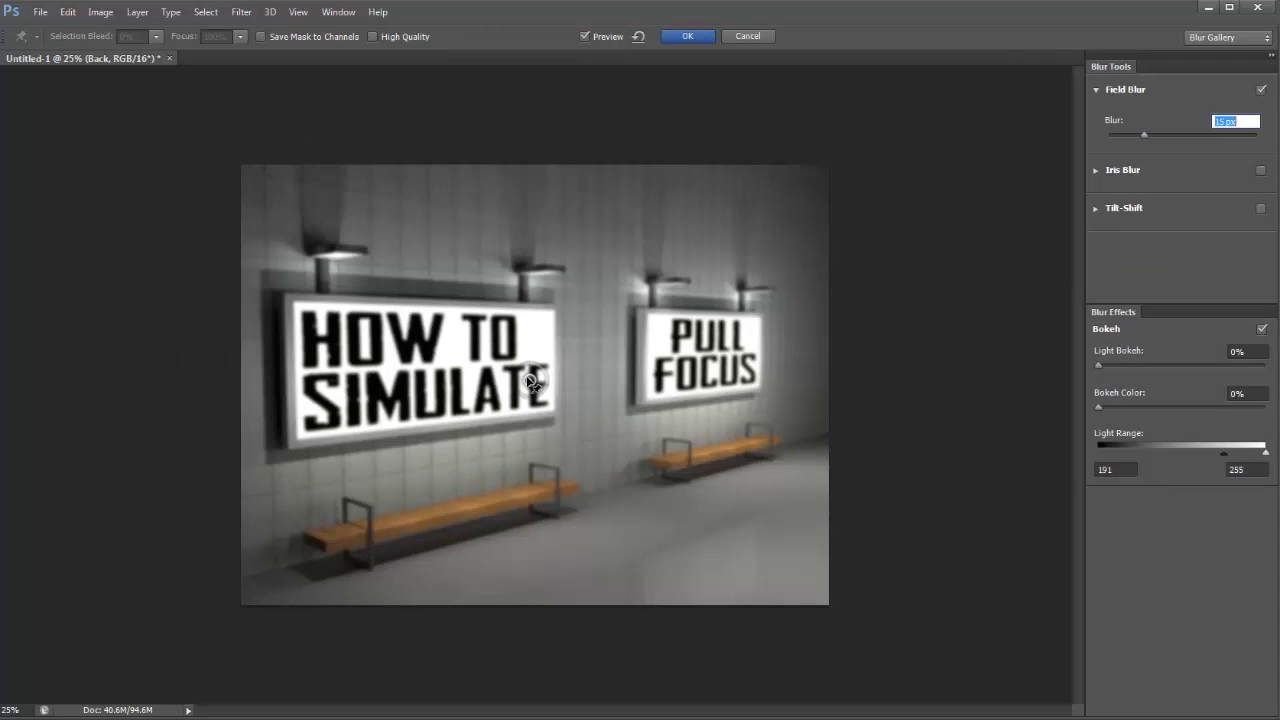
Blur HOW TO SIMULATE, add a pin on PULL FOCUS with blur 0, and apply
drag(530, 381, 438, 407)
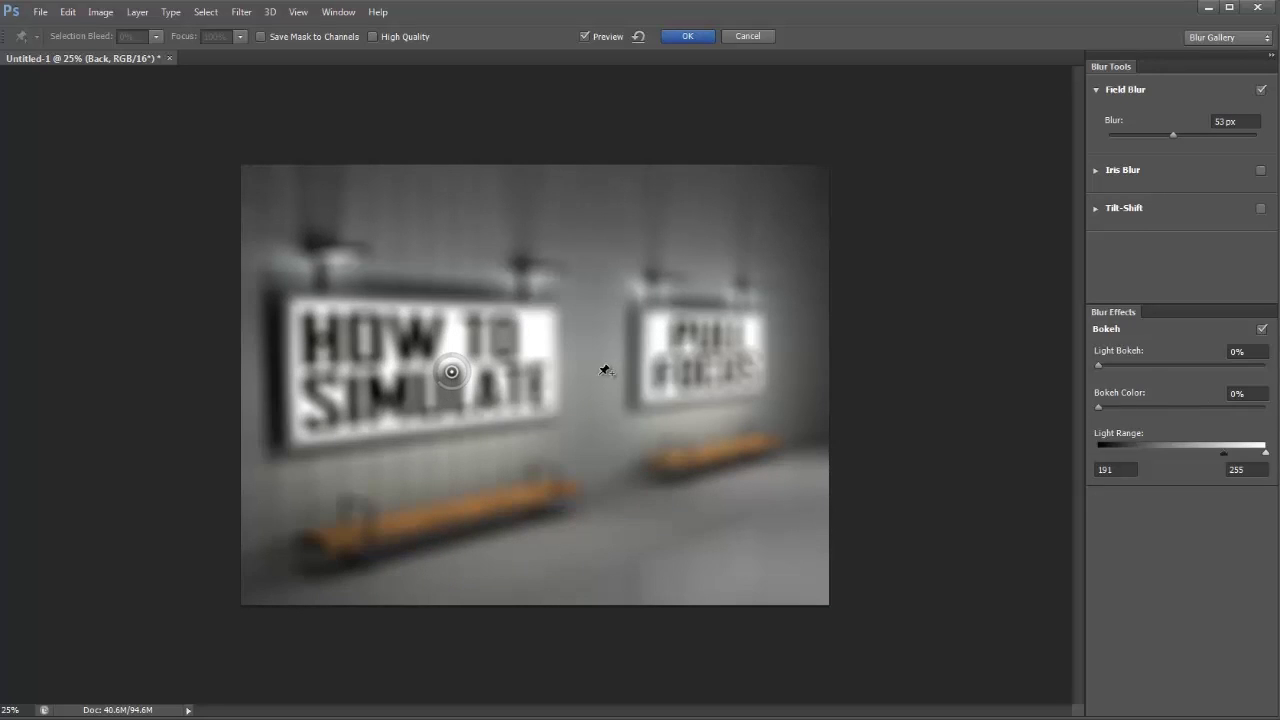
click(714, 355)
click(1250, 121)
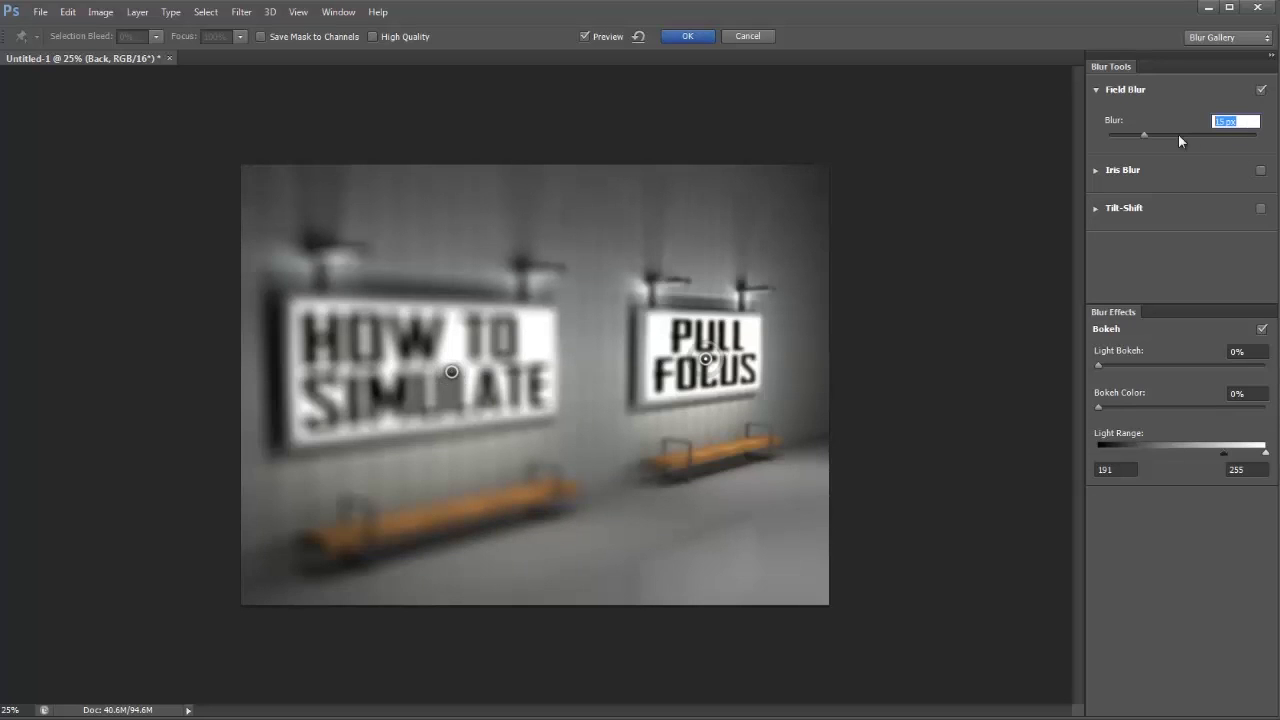
text(0)
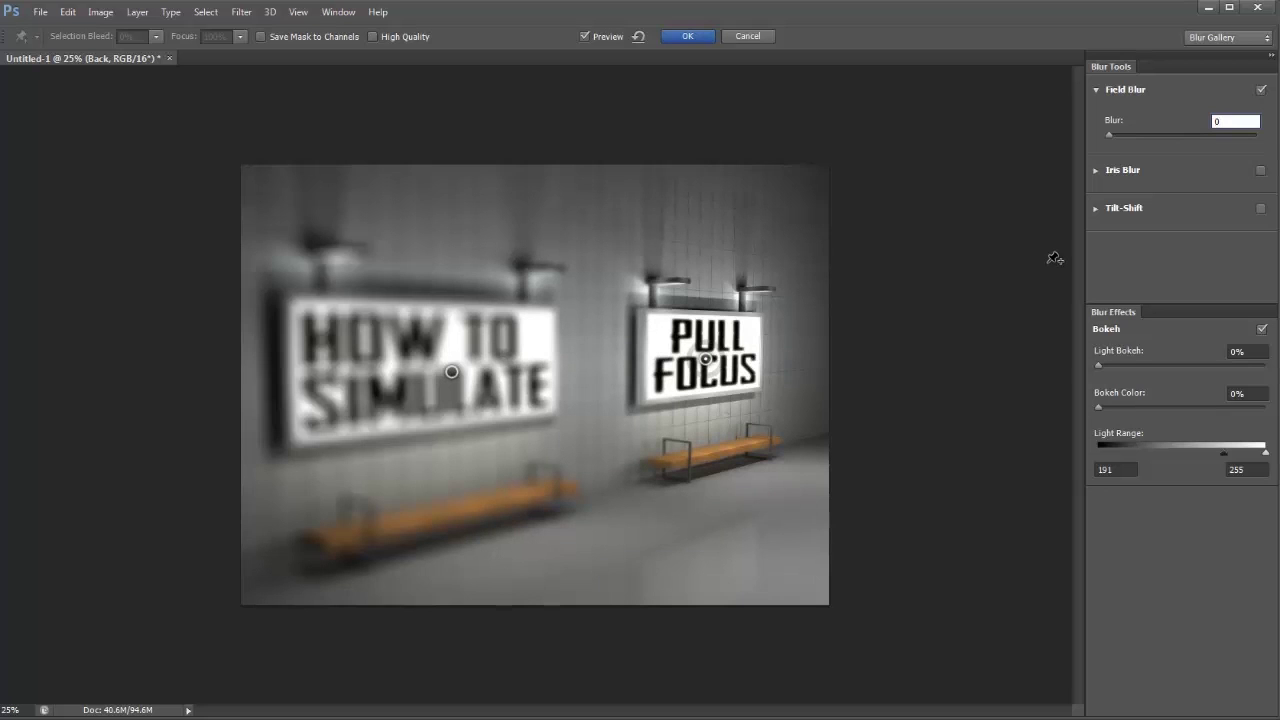
click(688, 36)
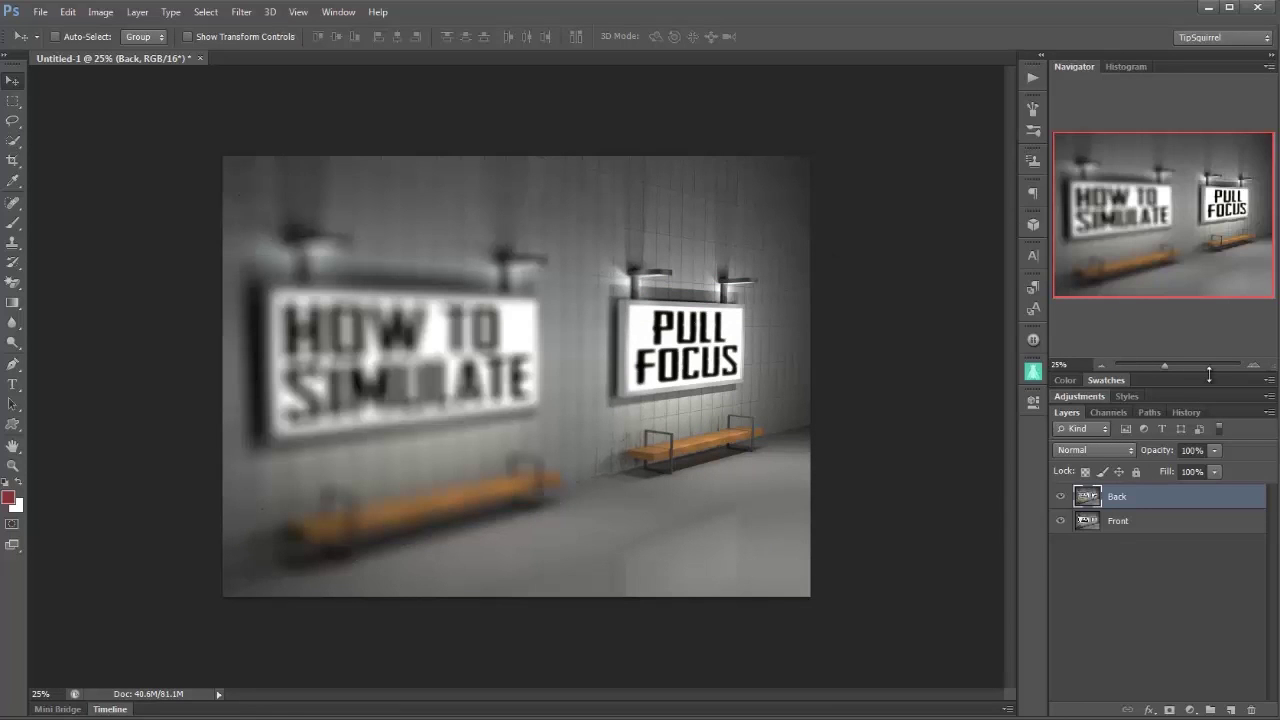
Toggle the Back layer's visibility to compare the two focus versions, leaving it shown
click(1061, 497)
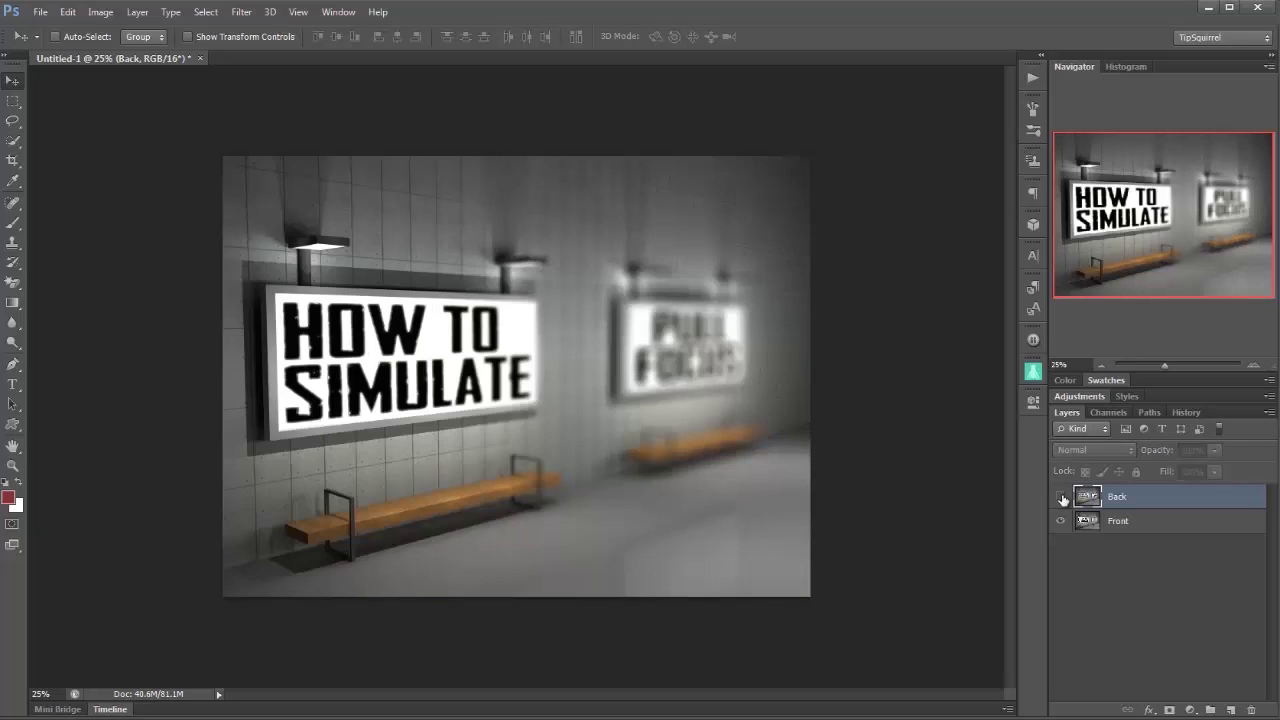
click(1061, 497)
click(1061, 497)
click(1061, 497)
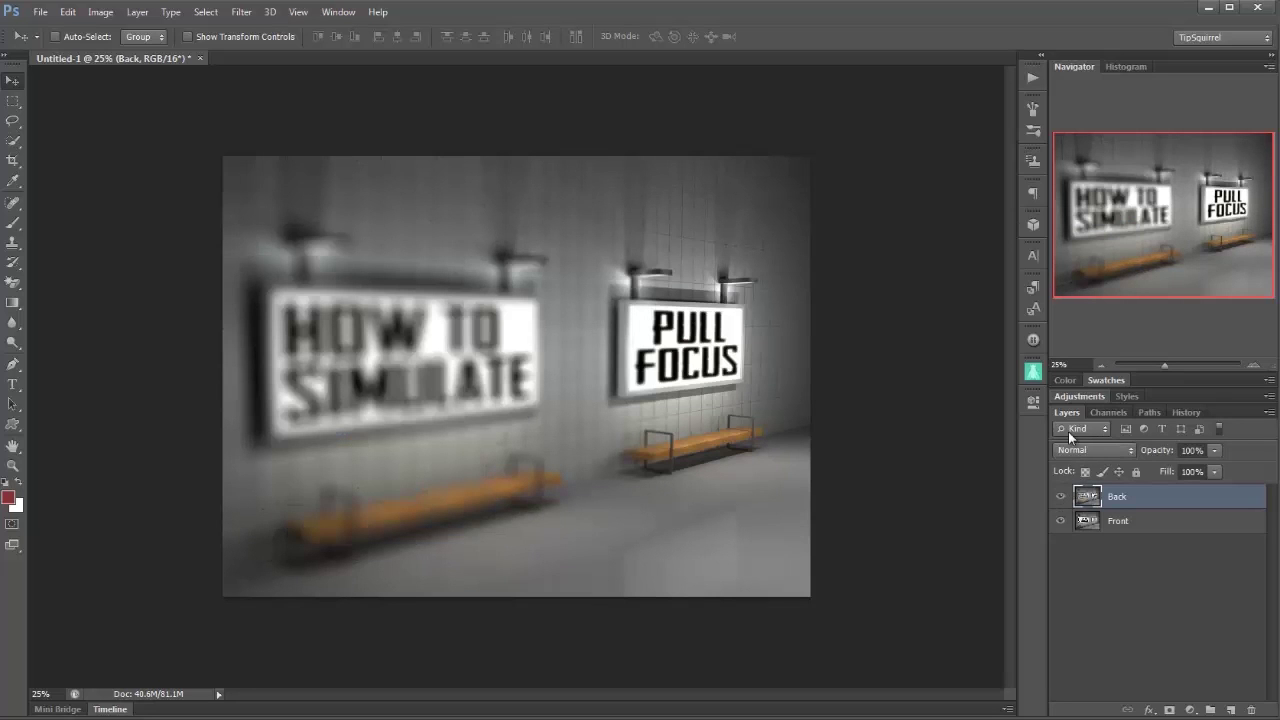
Open the Timeline panel and create a video timeline from the layers
click(122, 710)
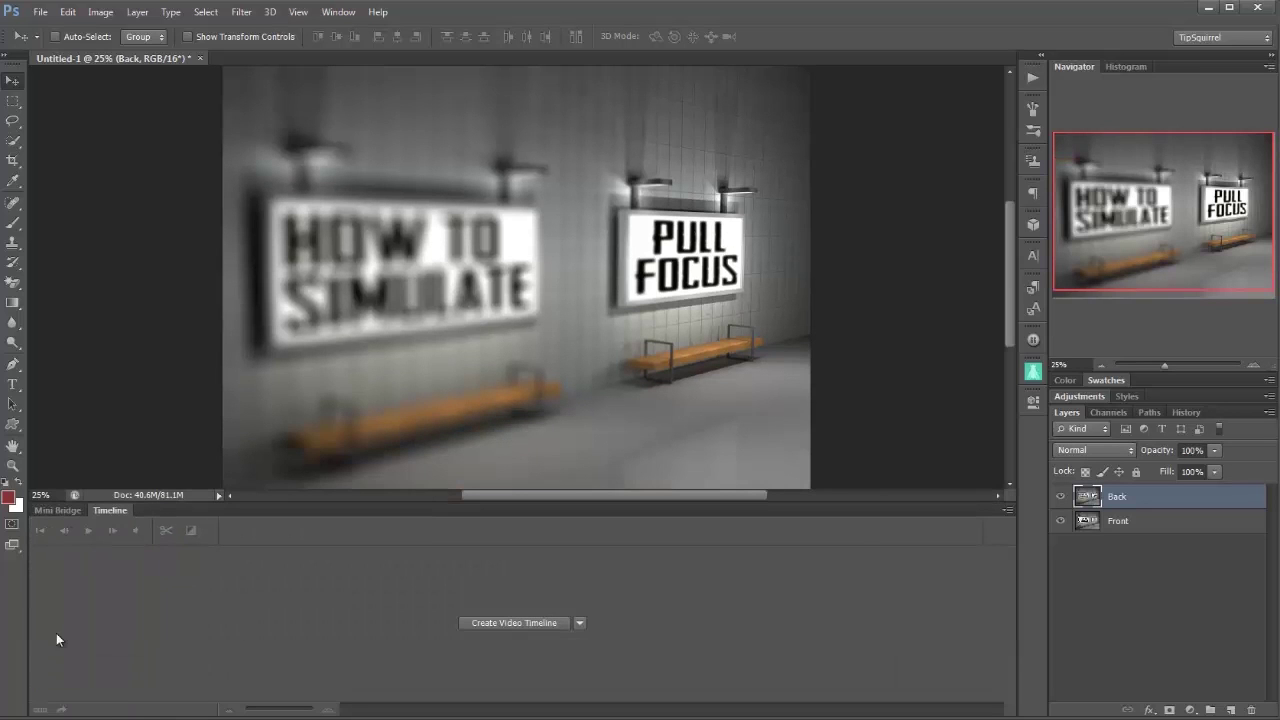
click(336, 12)
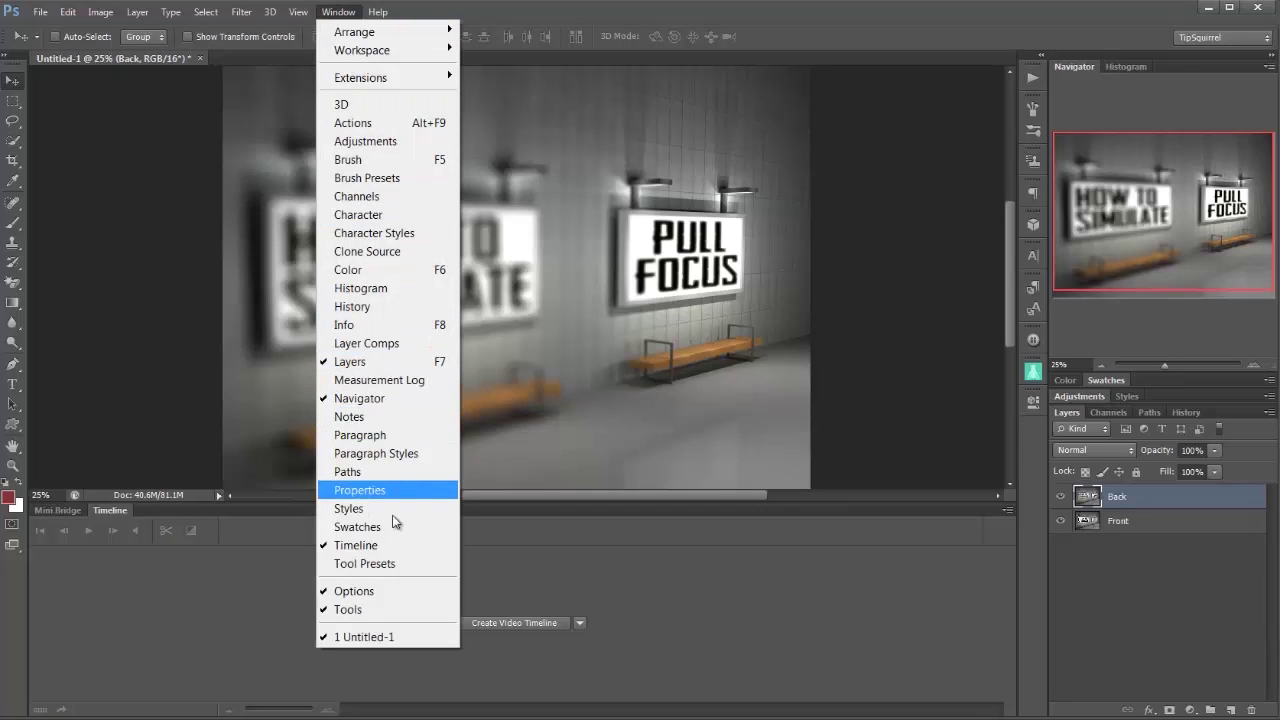
click(737, 617)
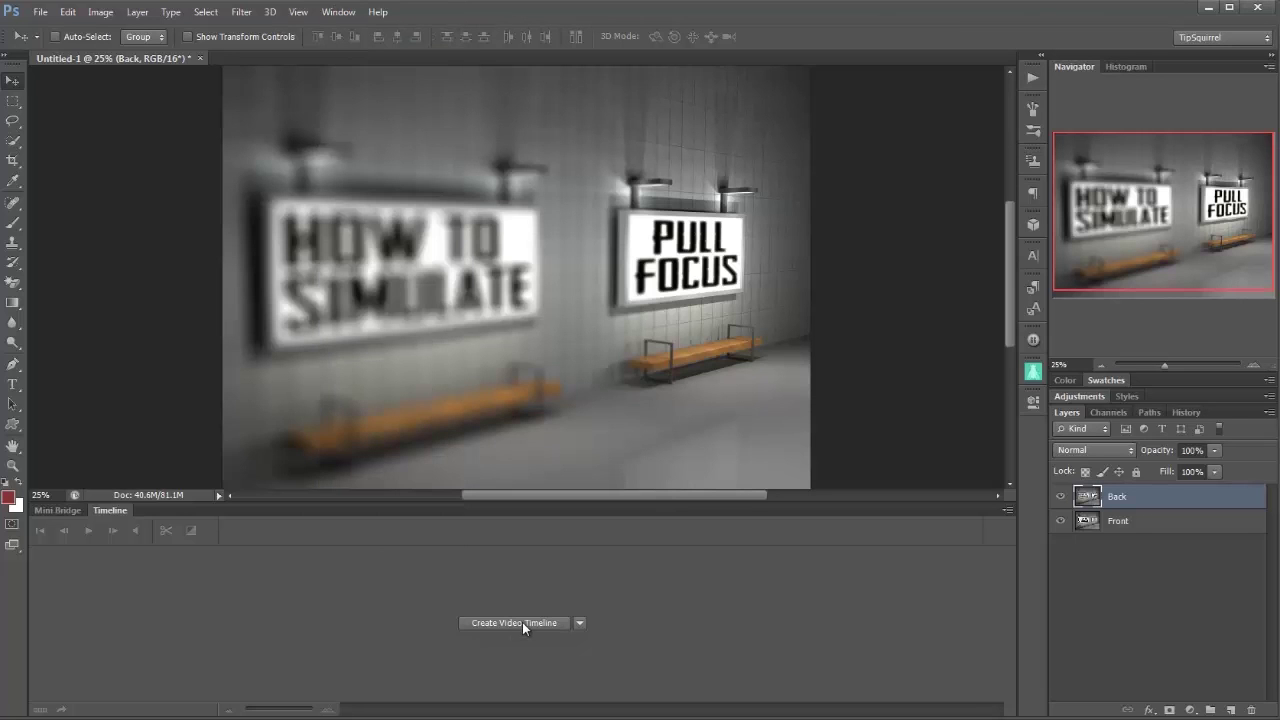
click(579, 624)
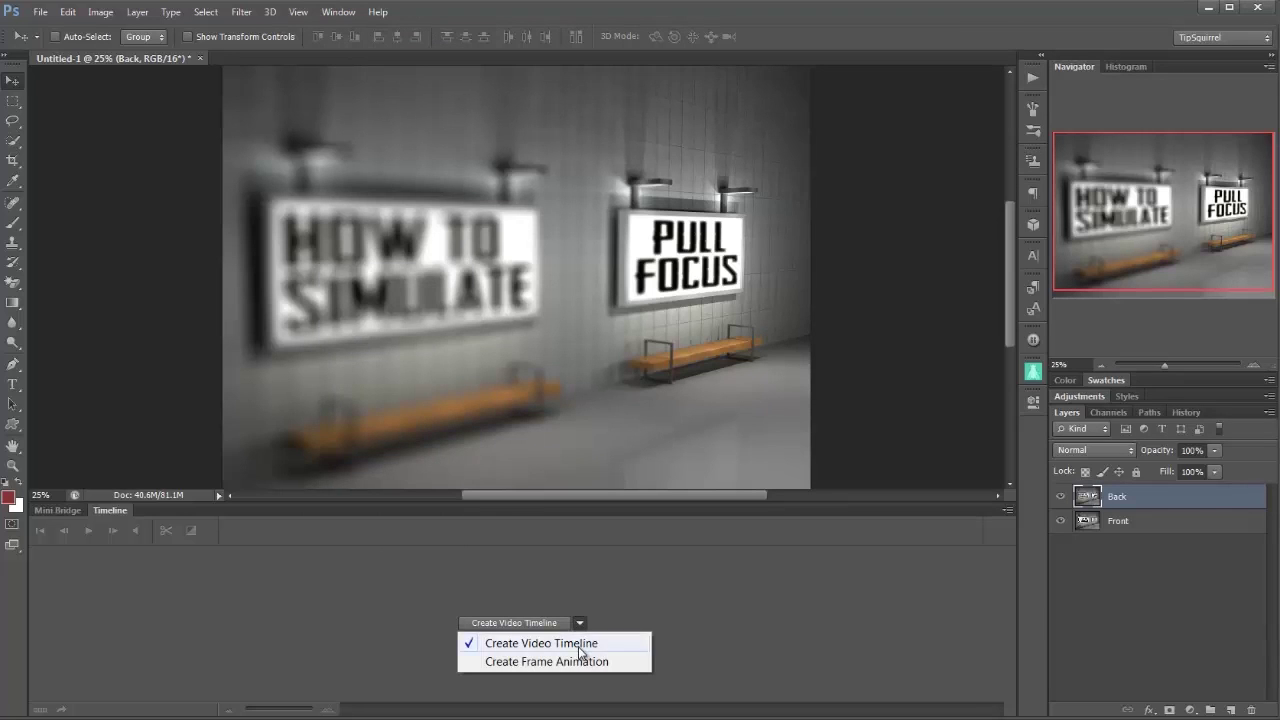
click(575, 650)
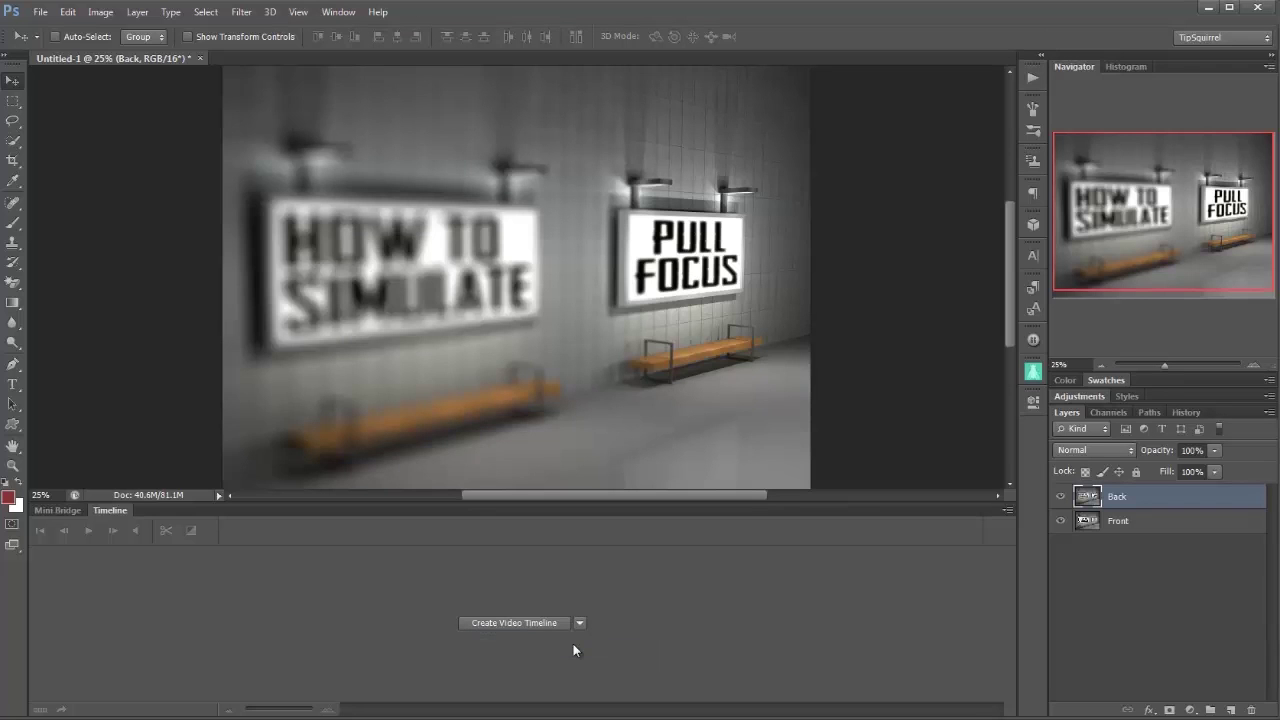
click(502, 623)
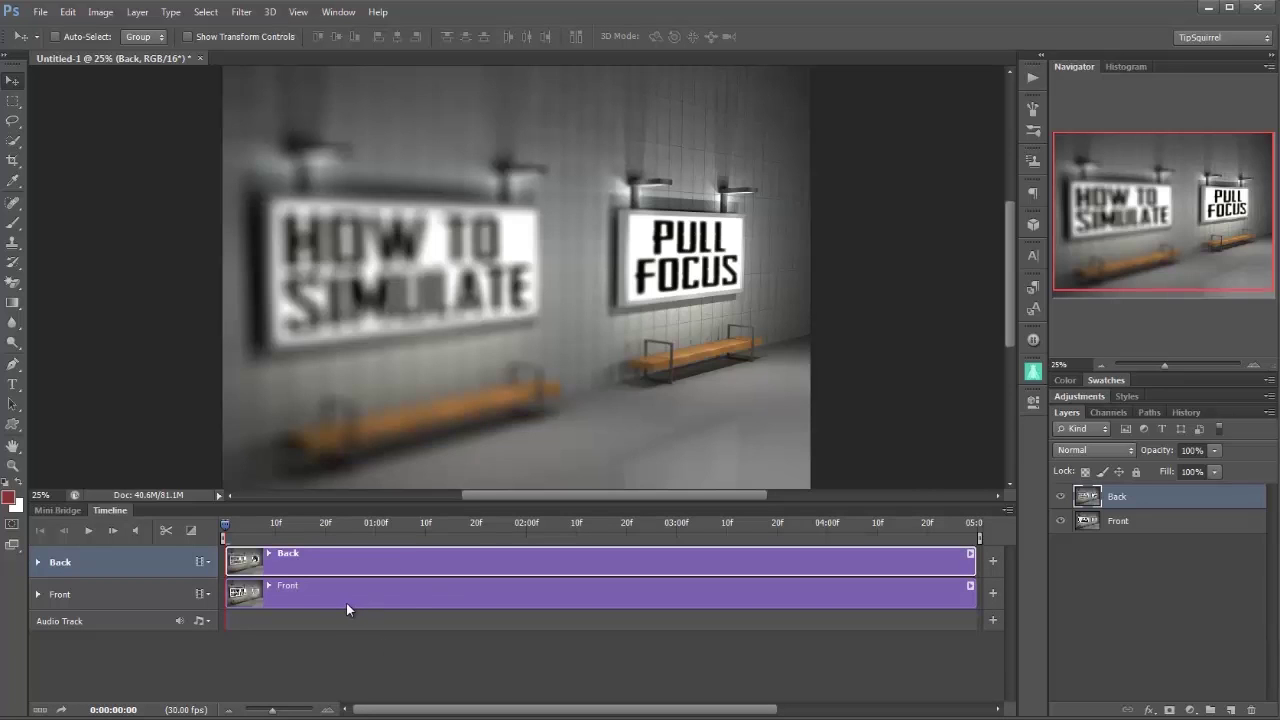
Zoom the timeline out and drag the Back clip onto the Front track, right after Front
click(229, 711)
click(229, 711)
click(229, 711)
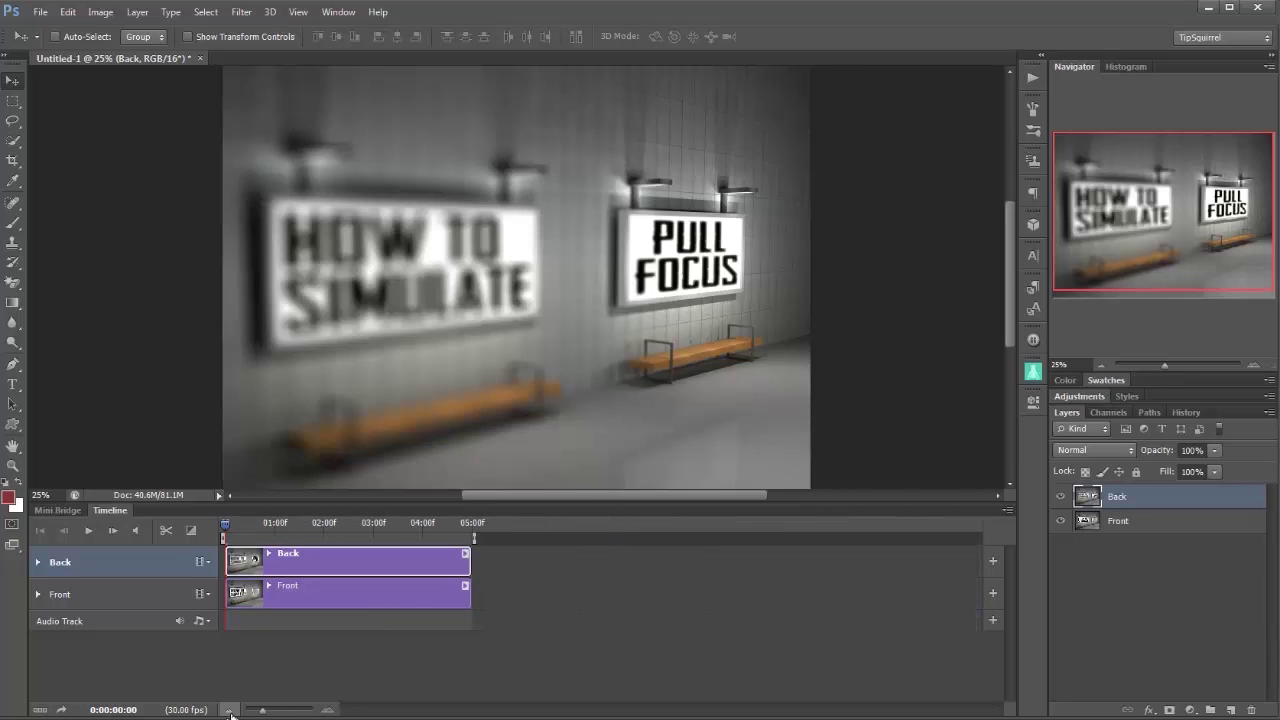
click(229, 711)
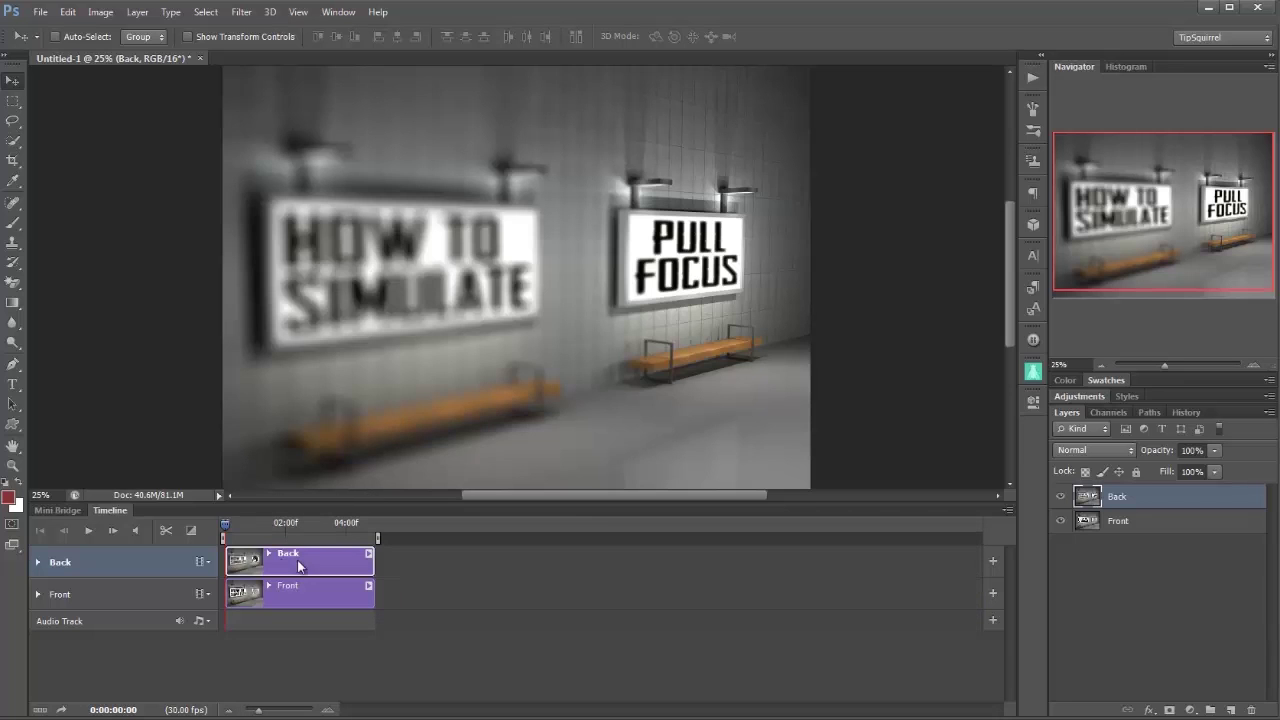
drag(317, 561, 523, 594)
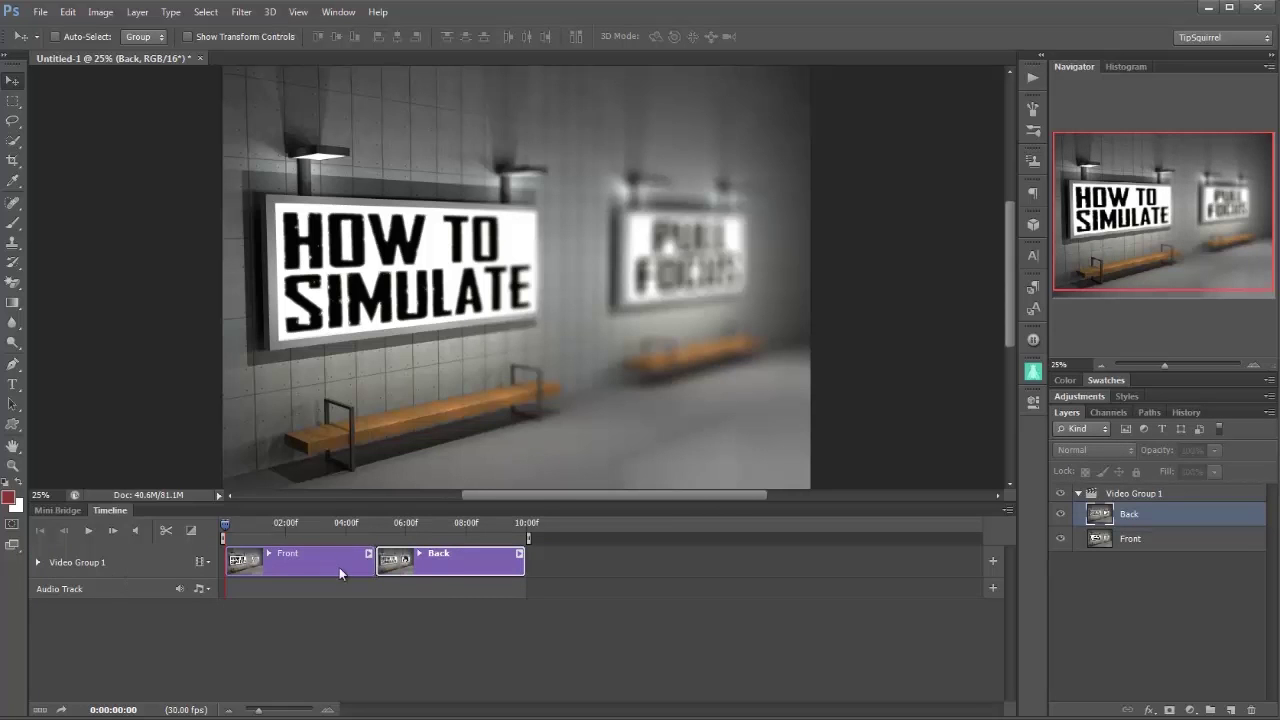
Drop a 1 s Cross Fade transition onto the Front/Back clip boundary
click(191, 534)
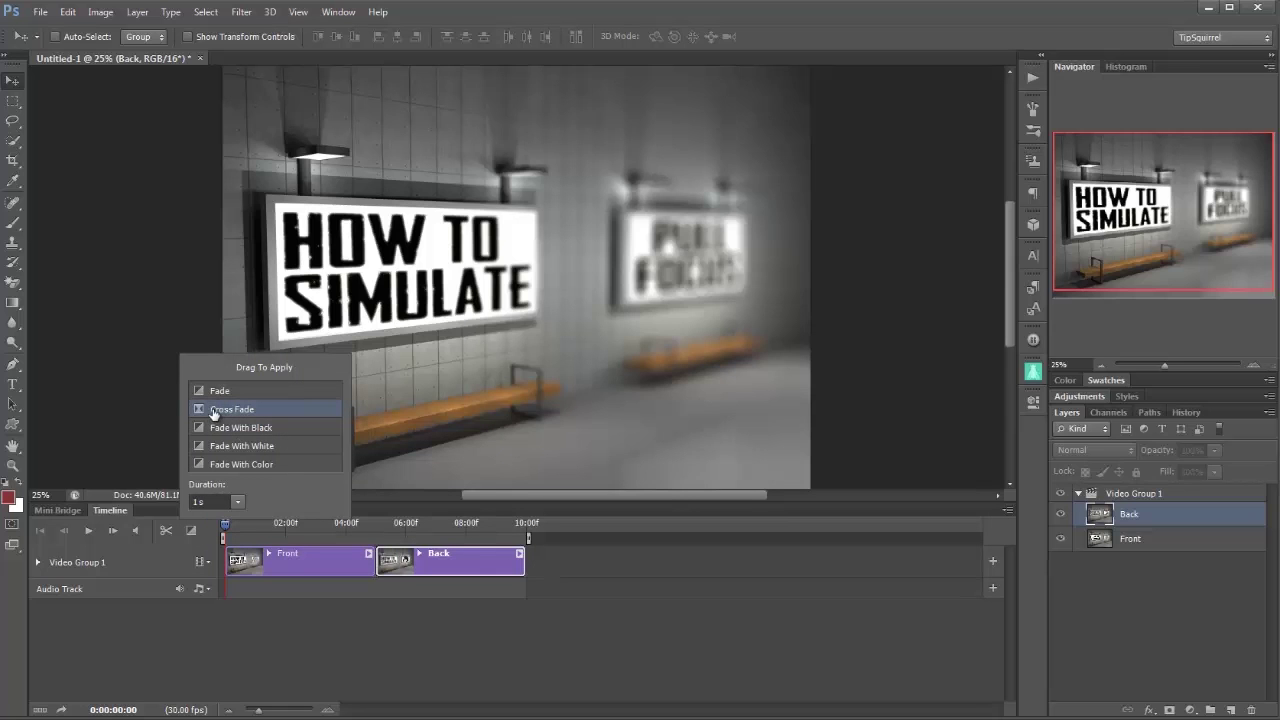
mouse_move(213, 412)
mouse_down()
mouse_move(295, 470)
mouse_move(385, 569)
mouse_up()
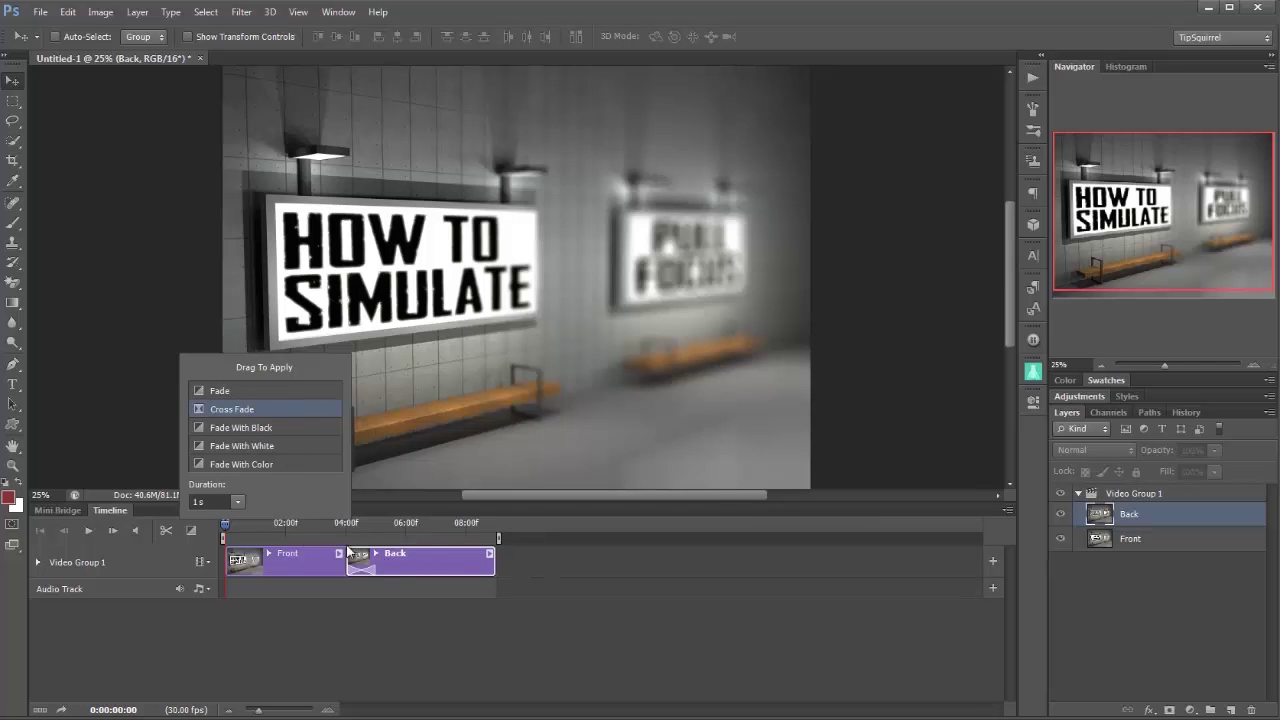
Play the timeline from about 02:00 to preview the focus shift, then stop it
click(282, 528)
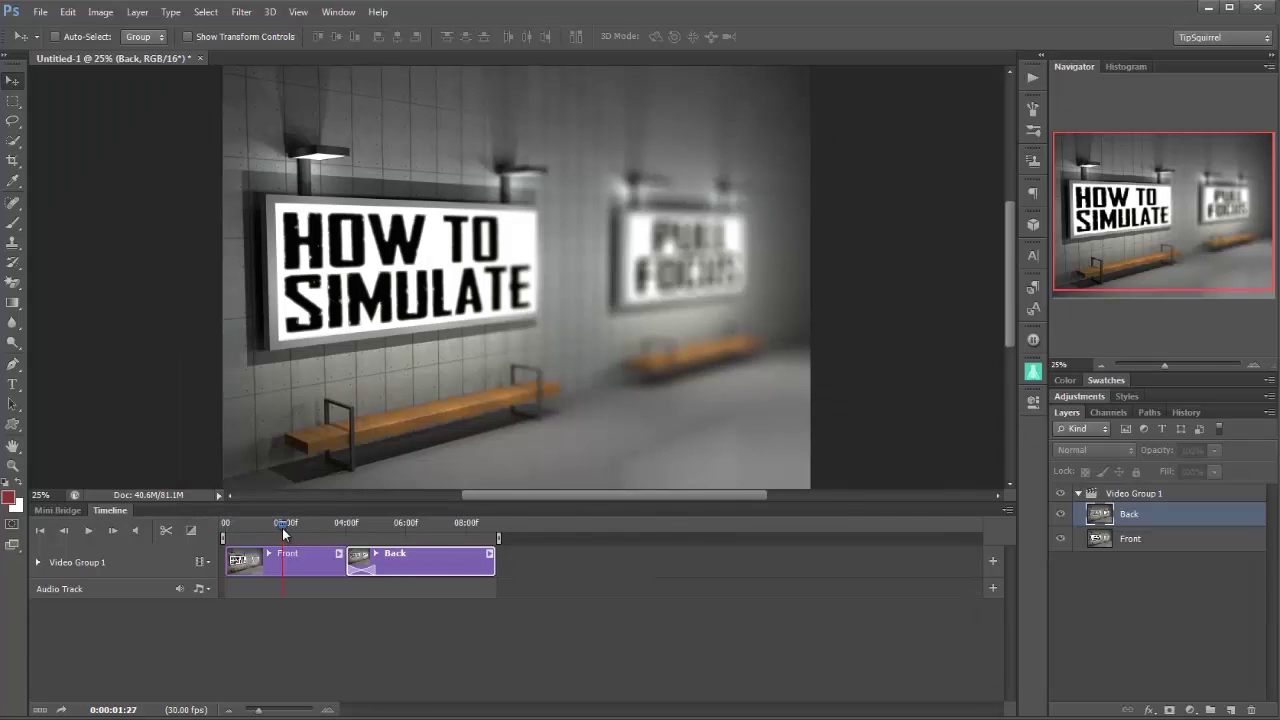
click(90, 532)
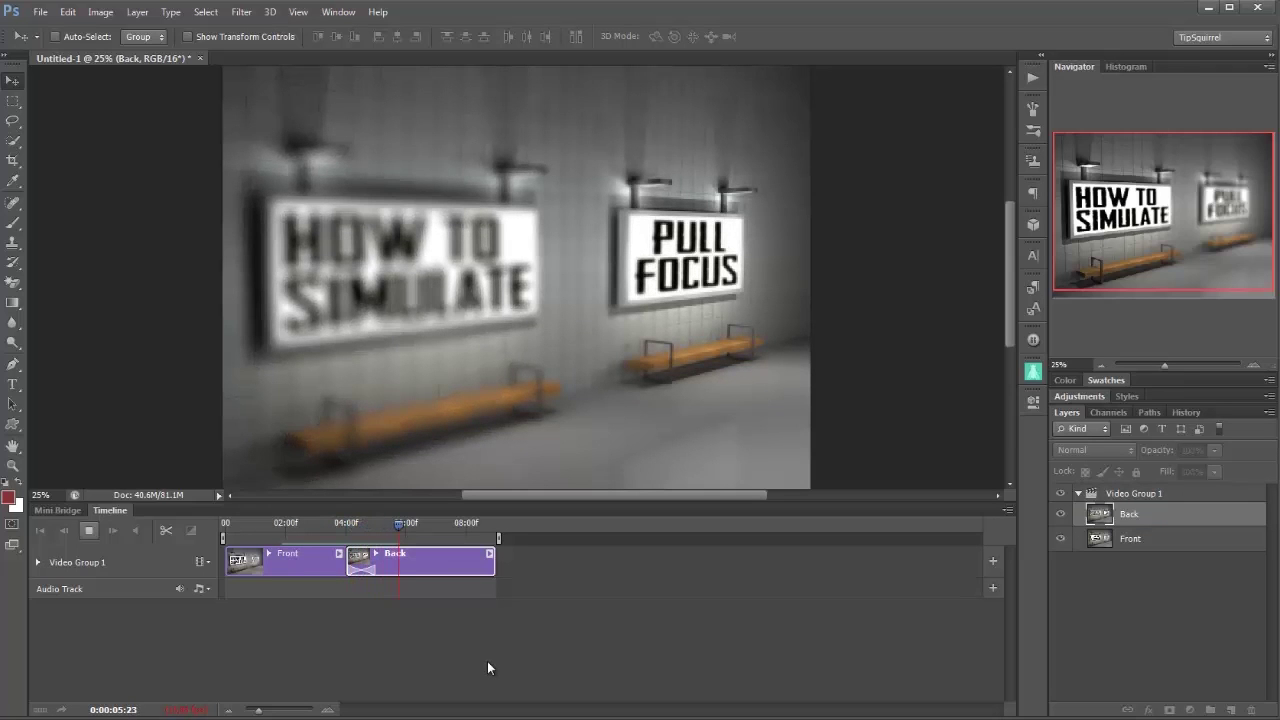
click(87, 531)
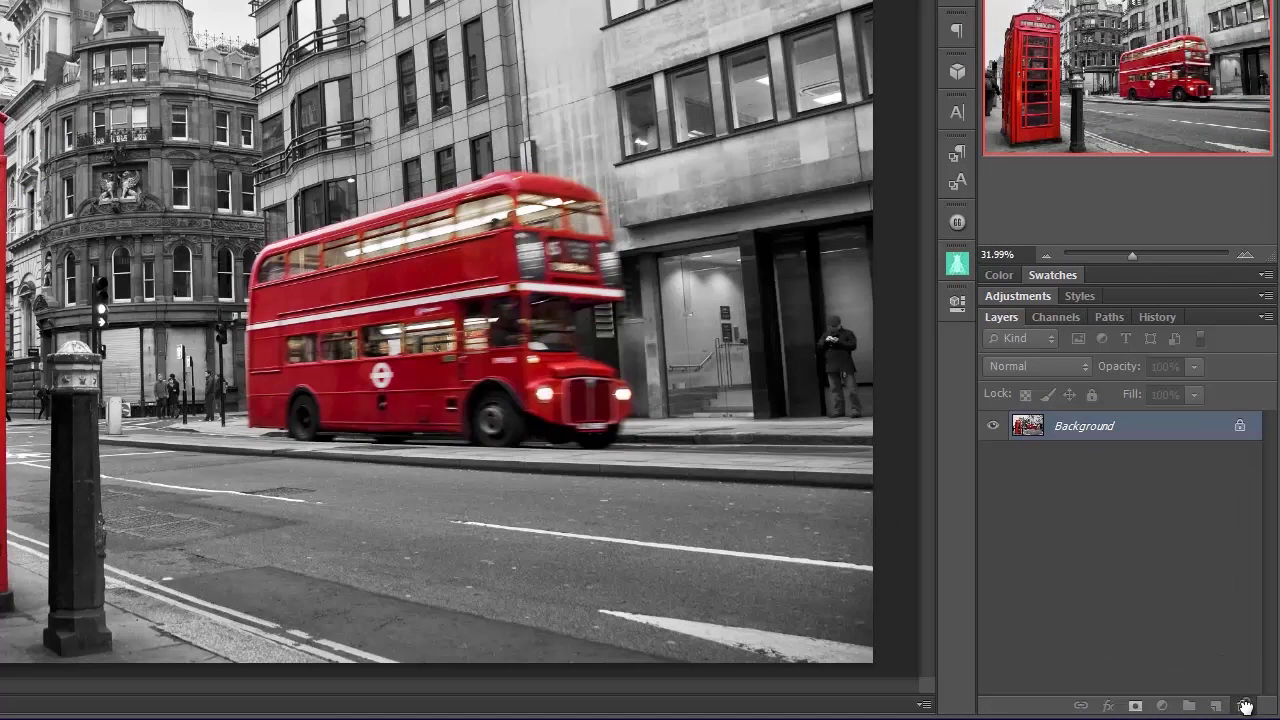
Unlock the bus photo's Background, duplicate it, and rename the layers 'Front' and 'Back'
drag(1245, 706, 1245, 706)
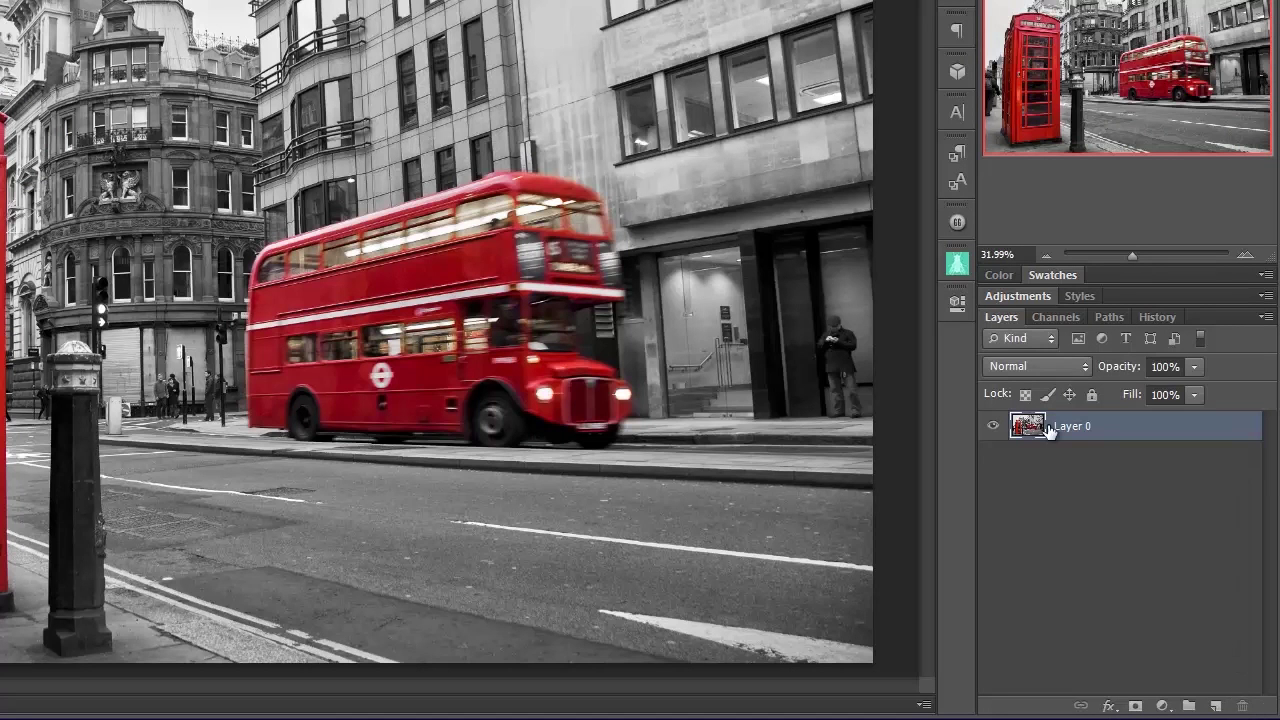
key(ctrl+j)
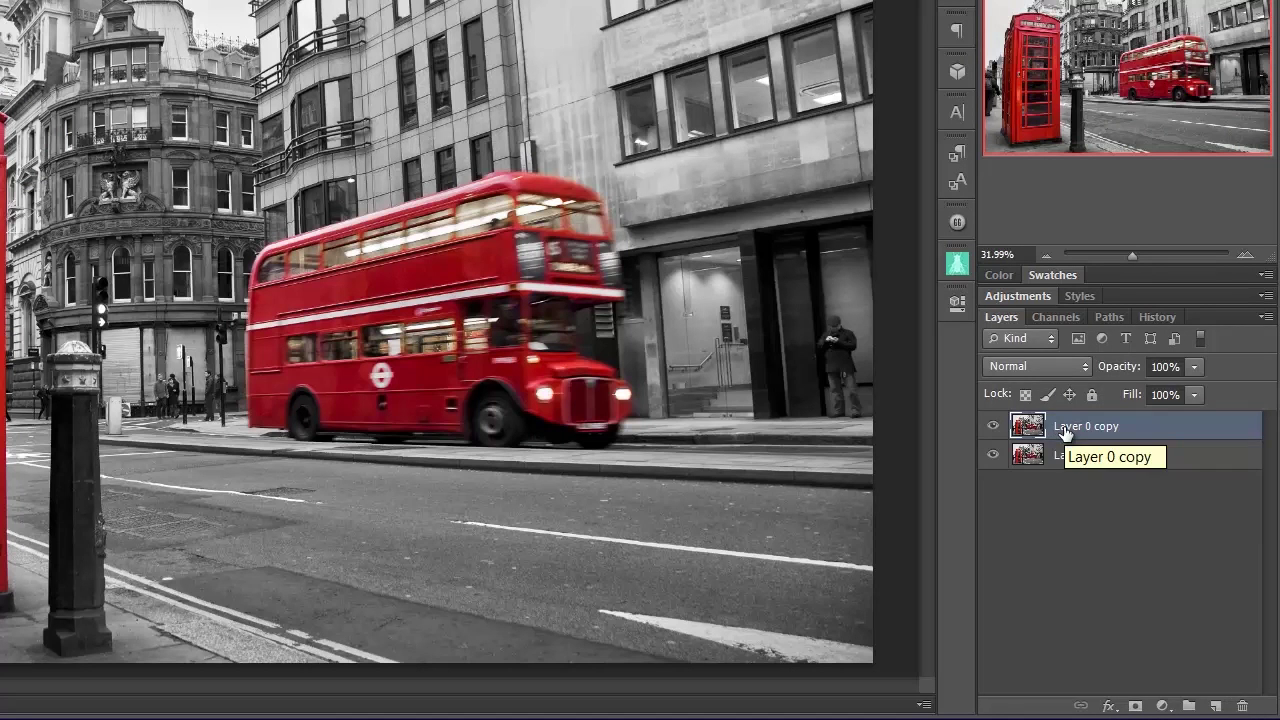
click(1067, 465)
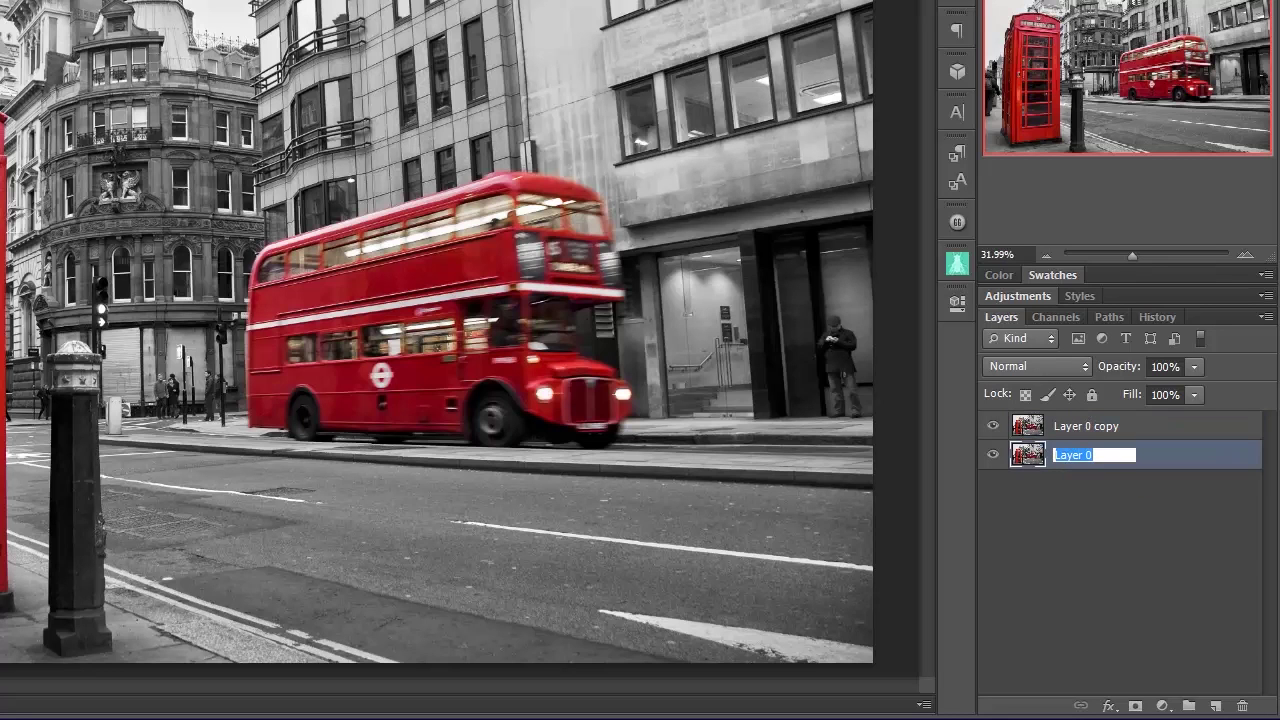
text(Front)
key(Return)
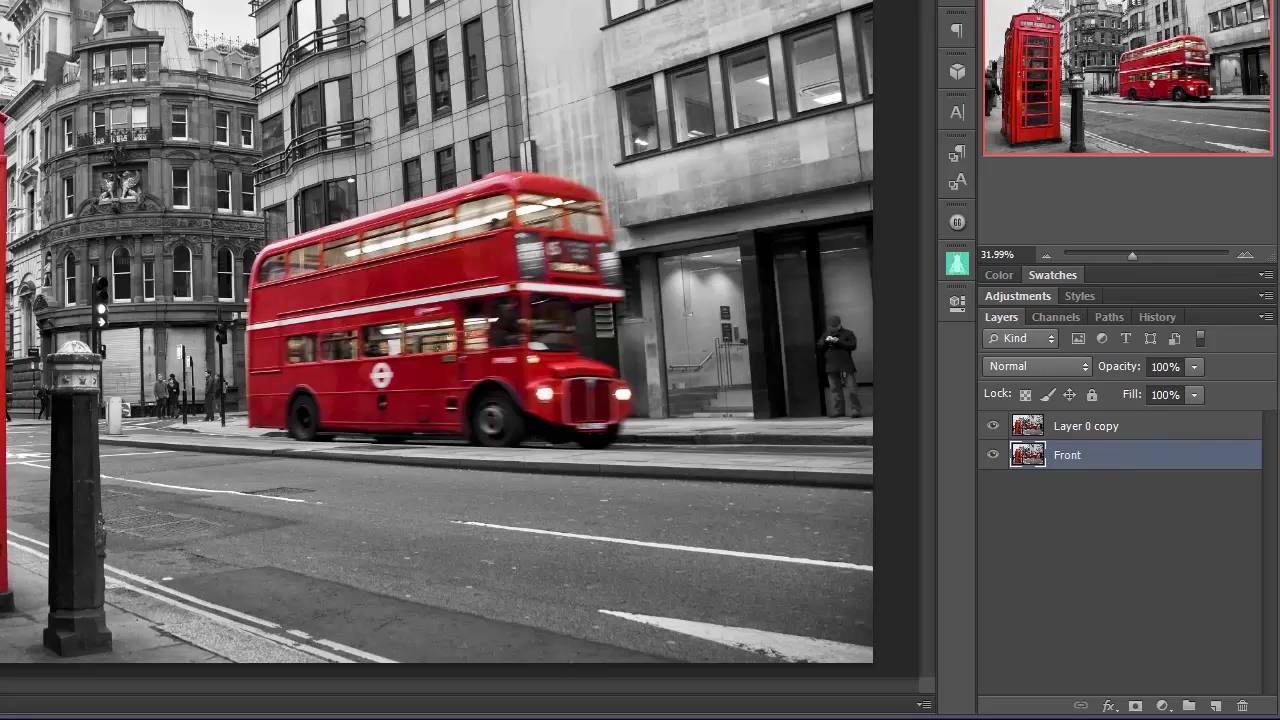
double_click(1063, 428)
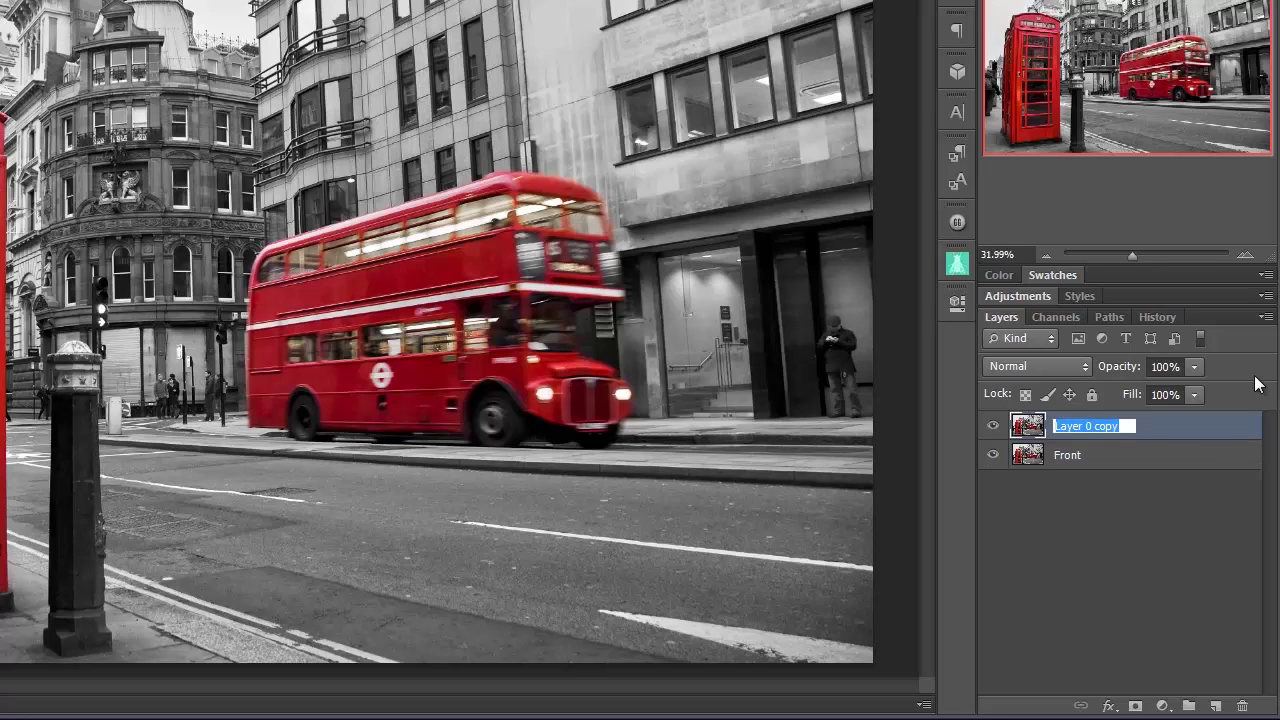
text(Back)
key(Return)
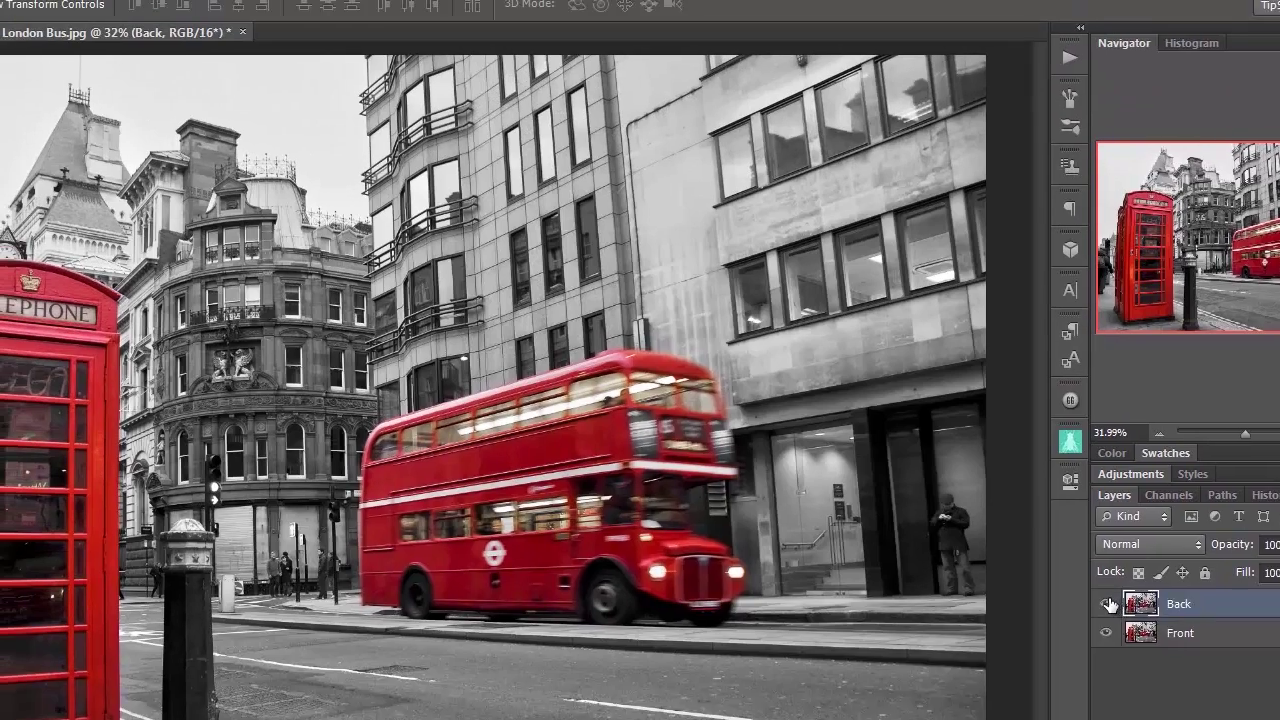
Hide the Back layer and open Field Blur on the Front layer
click(994, 425)
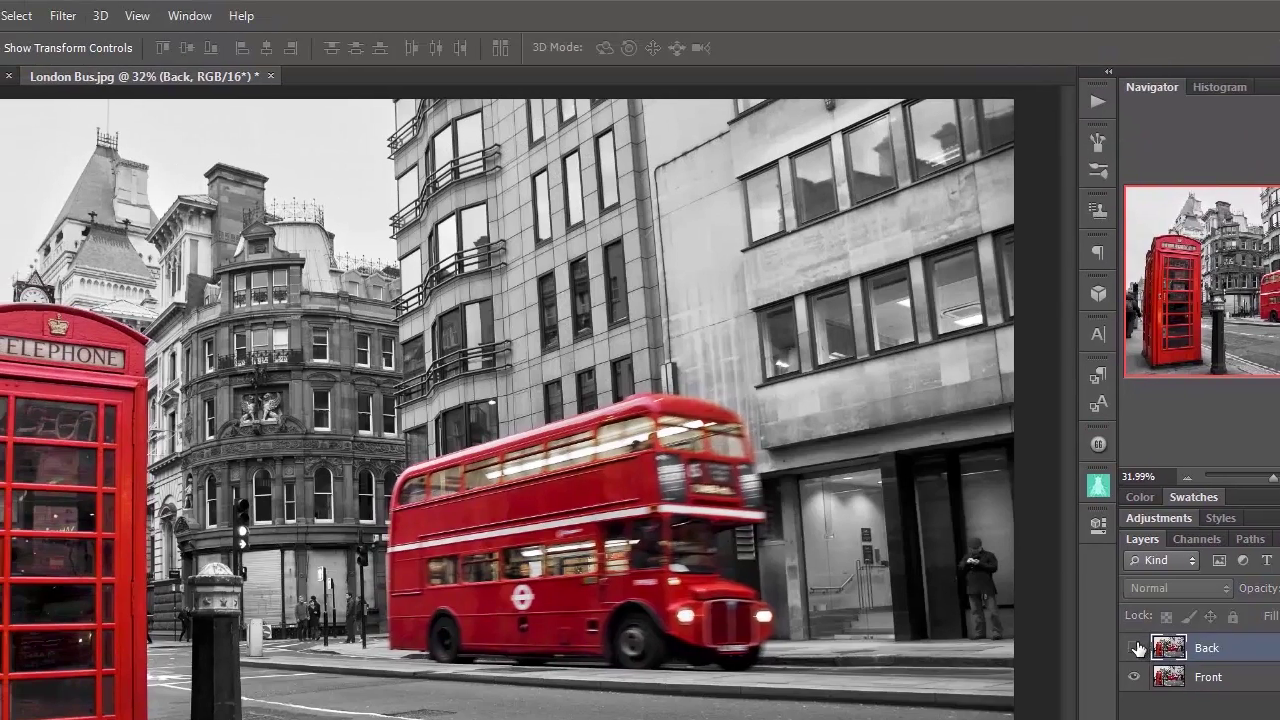
click(1228, 676)
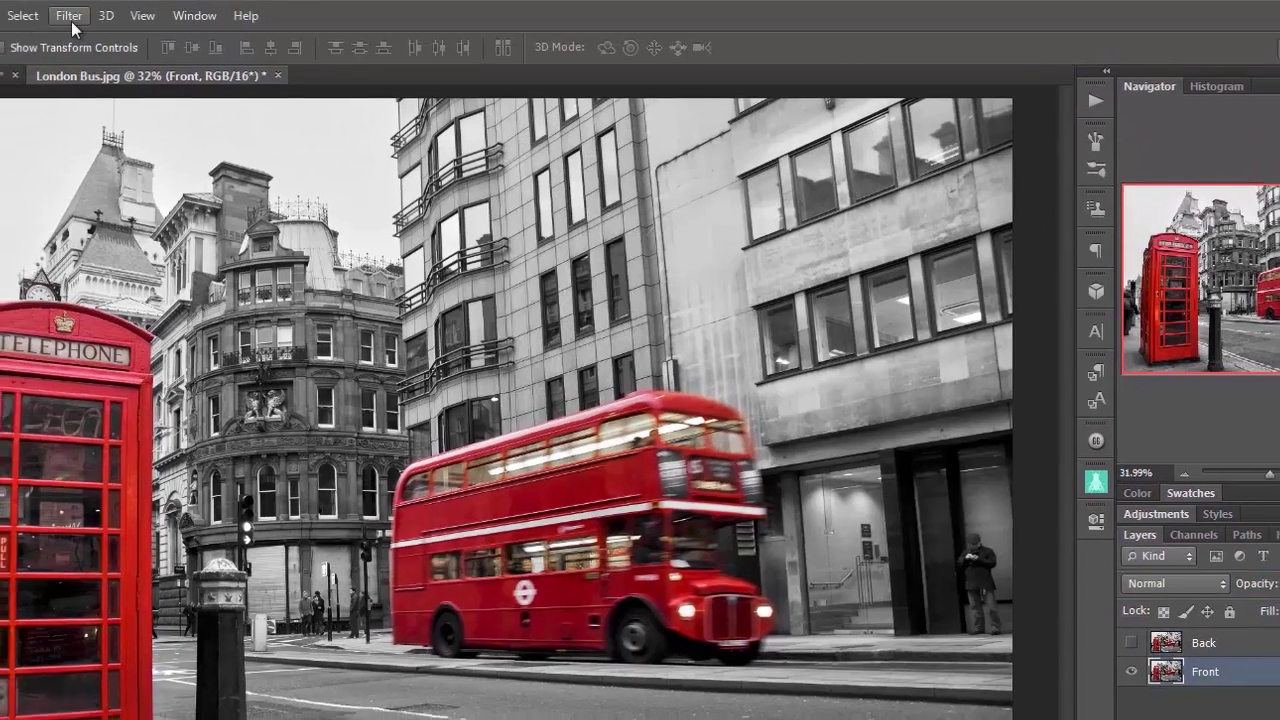
click(63, 16)
mouse_move(100, 267)
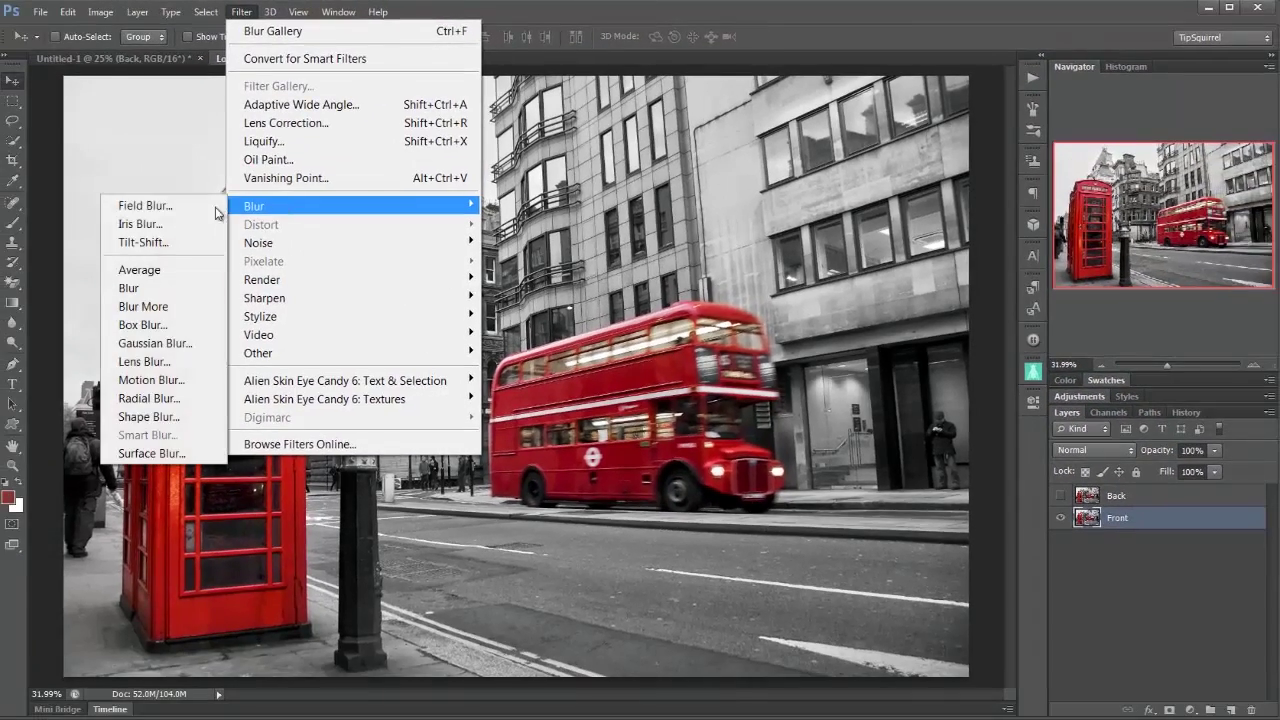
click(200, 210)
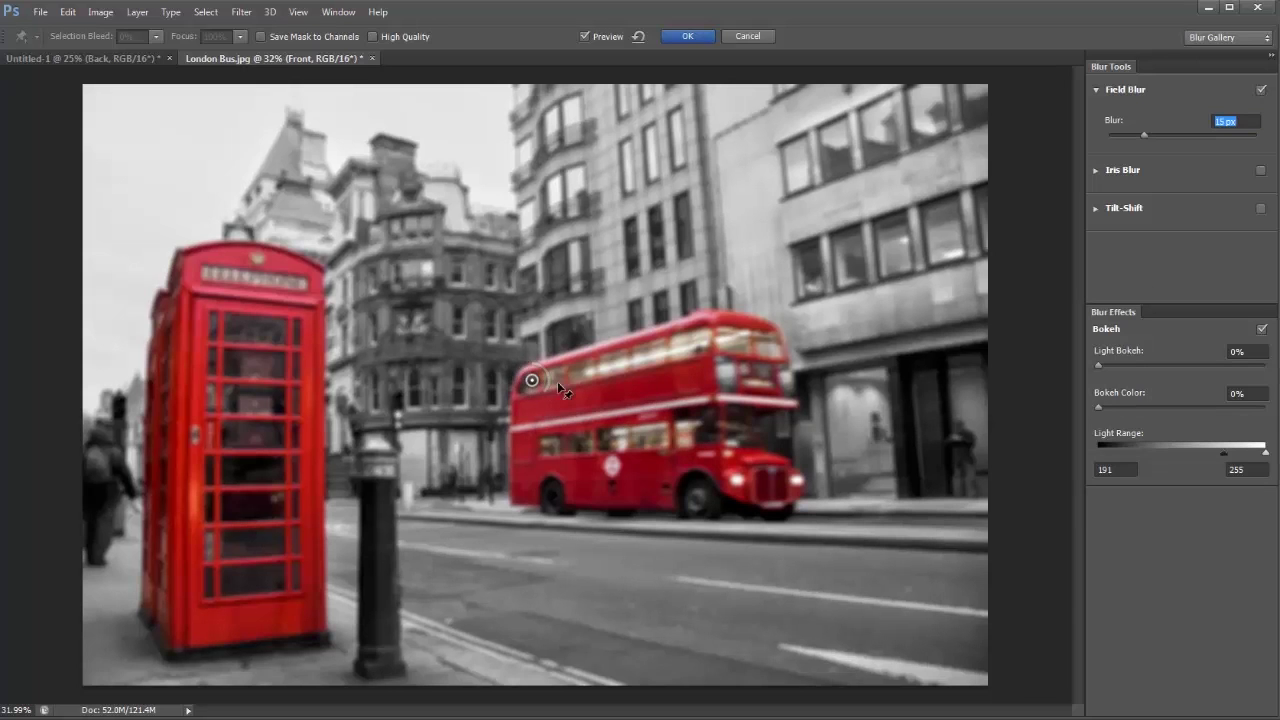
Pin the blur on the bus, add a blur-0 pin on the phone box, and apply
drag(530, 379, 661, 412)
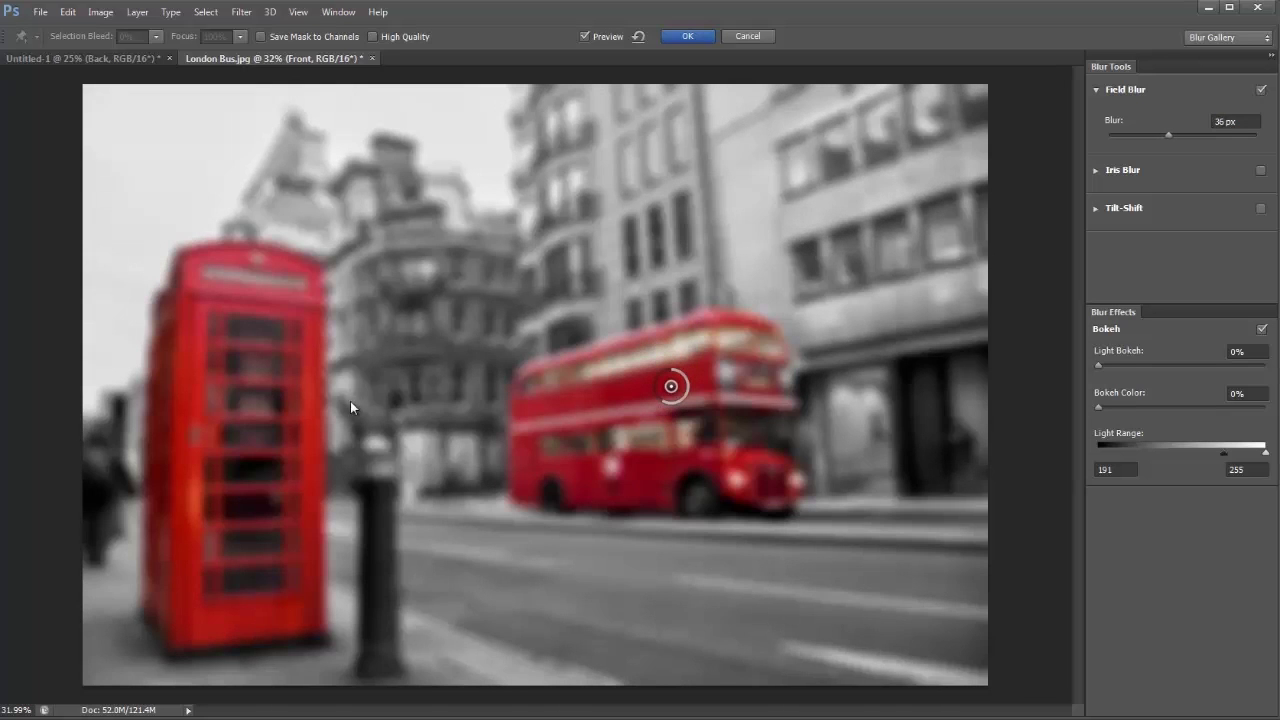
click(252, 435)
click(1220, 121)
text(0)
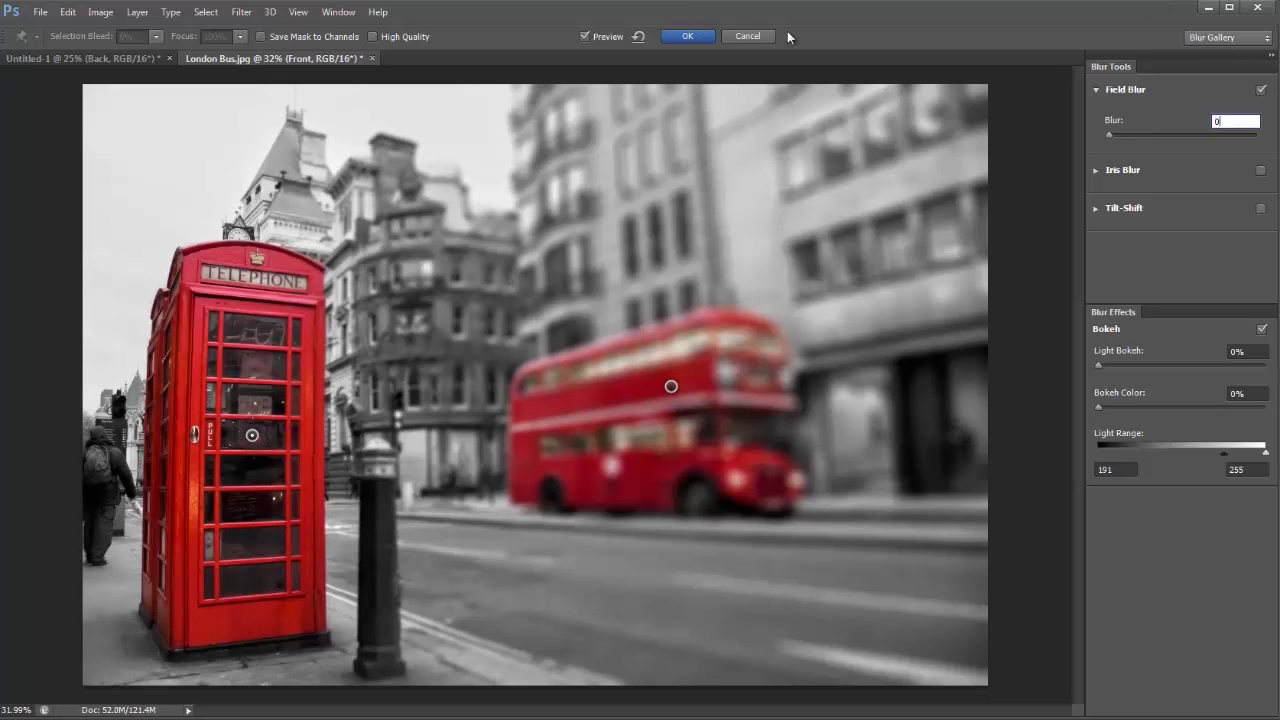
click(684, 36)
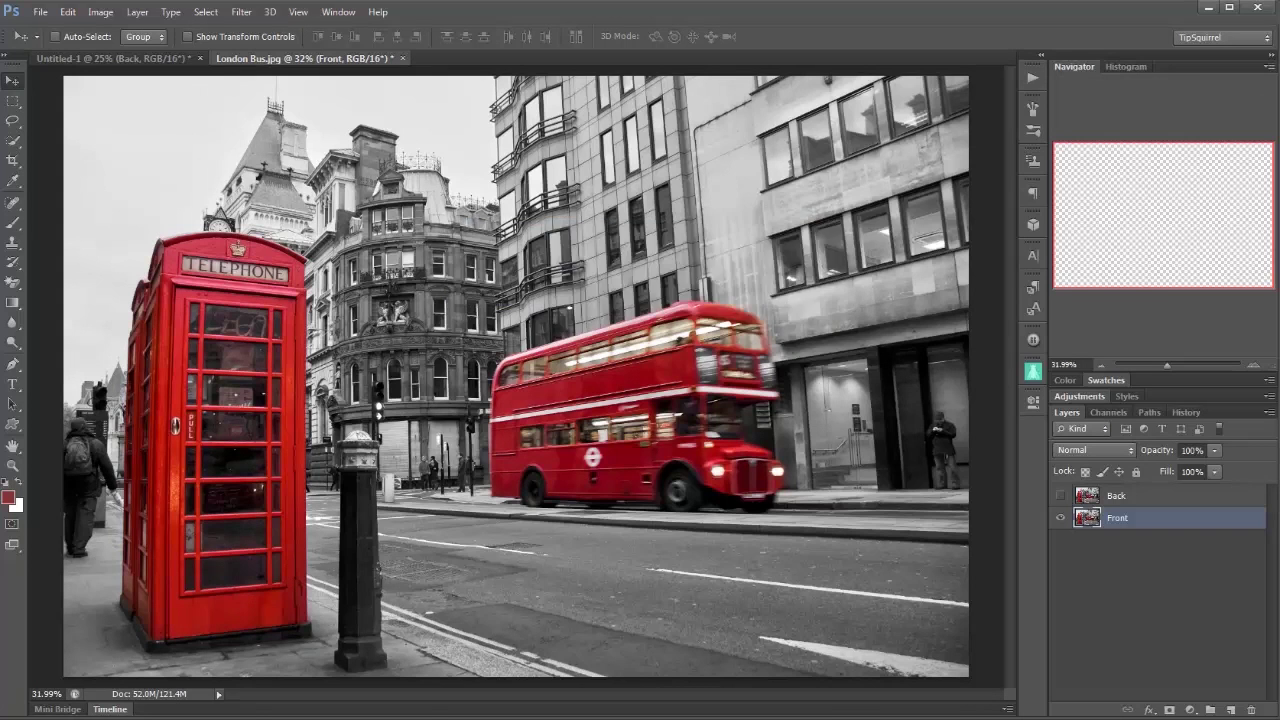
Show and select the Back layer, then go to the Blur filters
click(1060, 495)
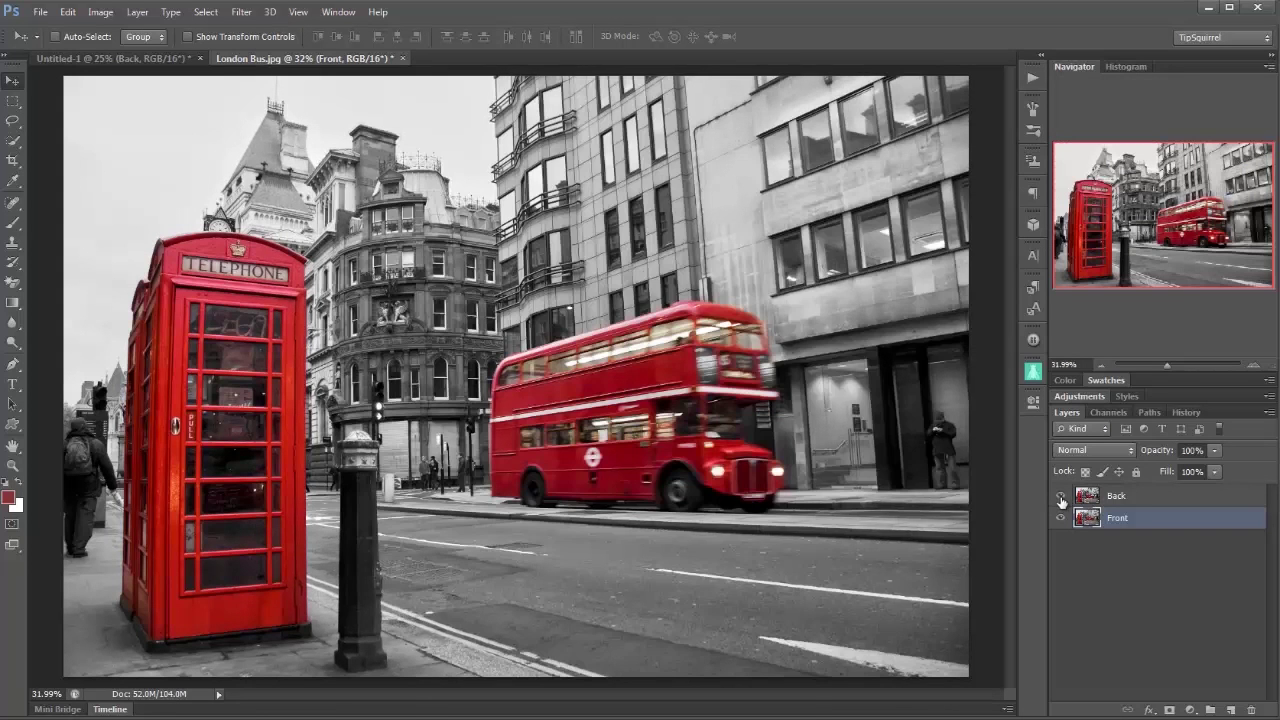
click(1114, 496)
click(241, 12)
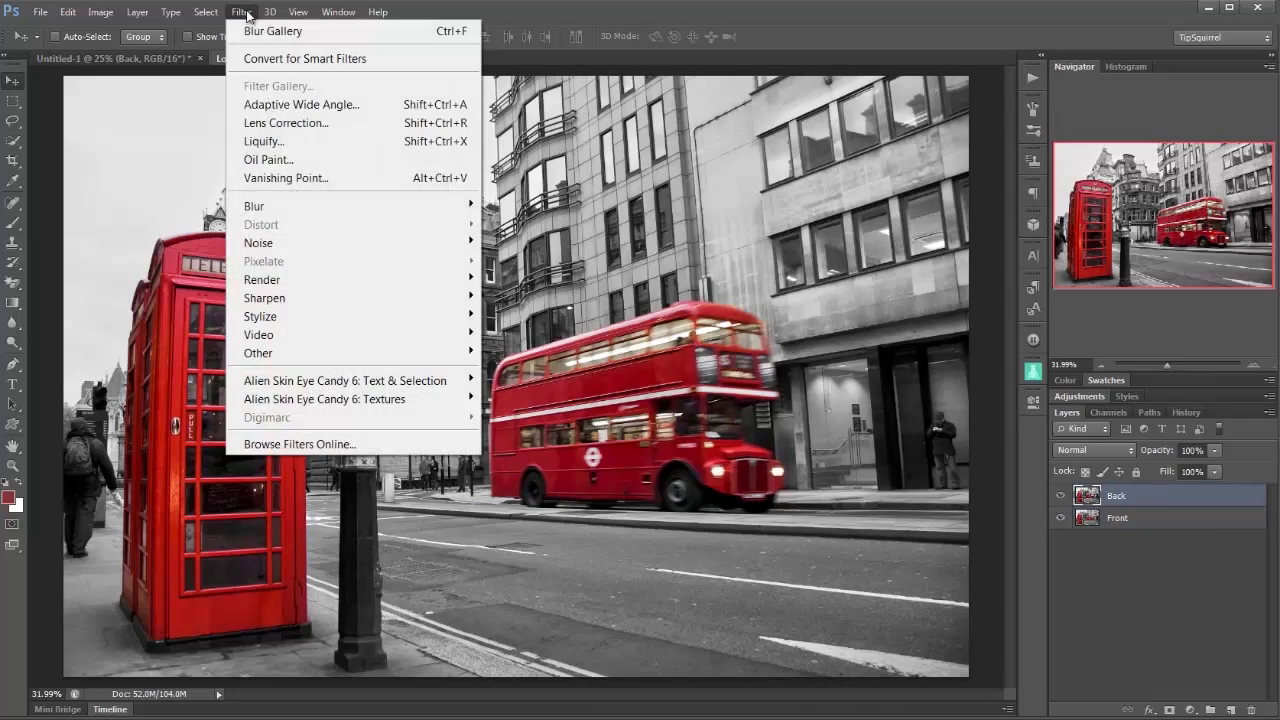
mouse_move(254, 206)
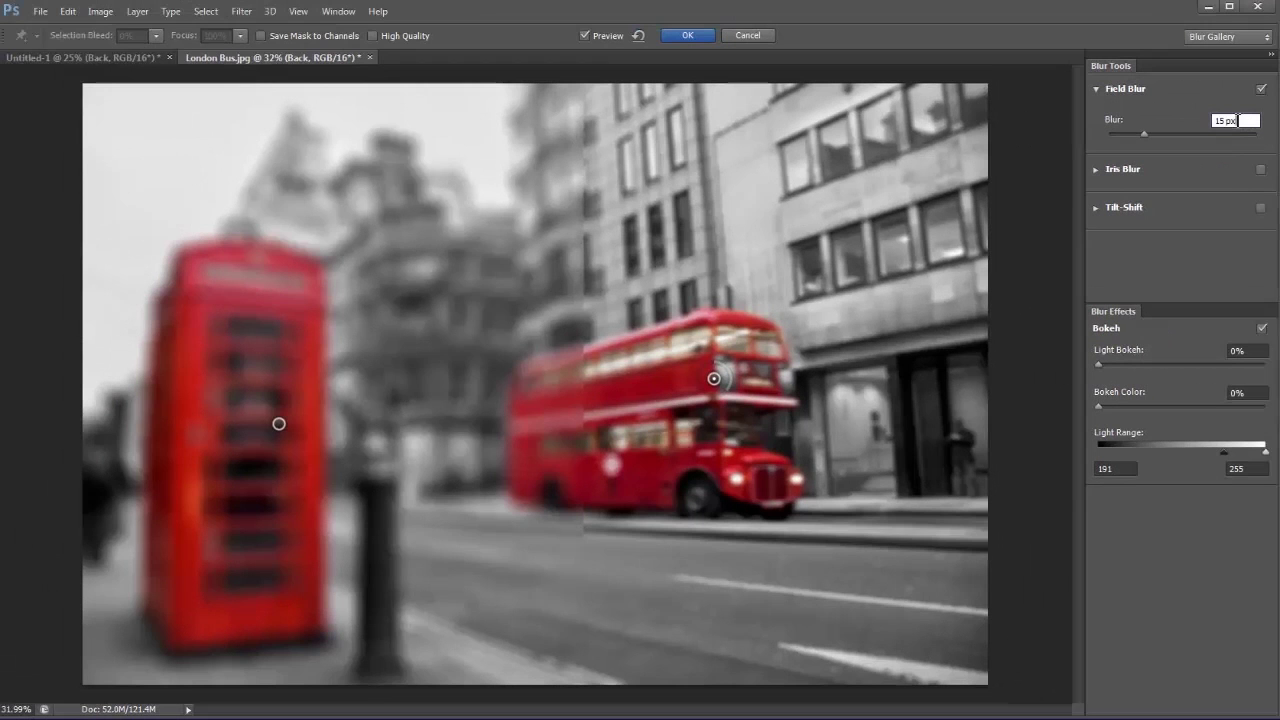
Put a 0 blur pin on the bus, move the blurred pin onto the phone box, and apply
drag(1239, 120, 1198, 123)
text(0)
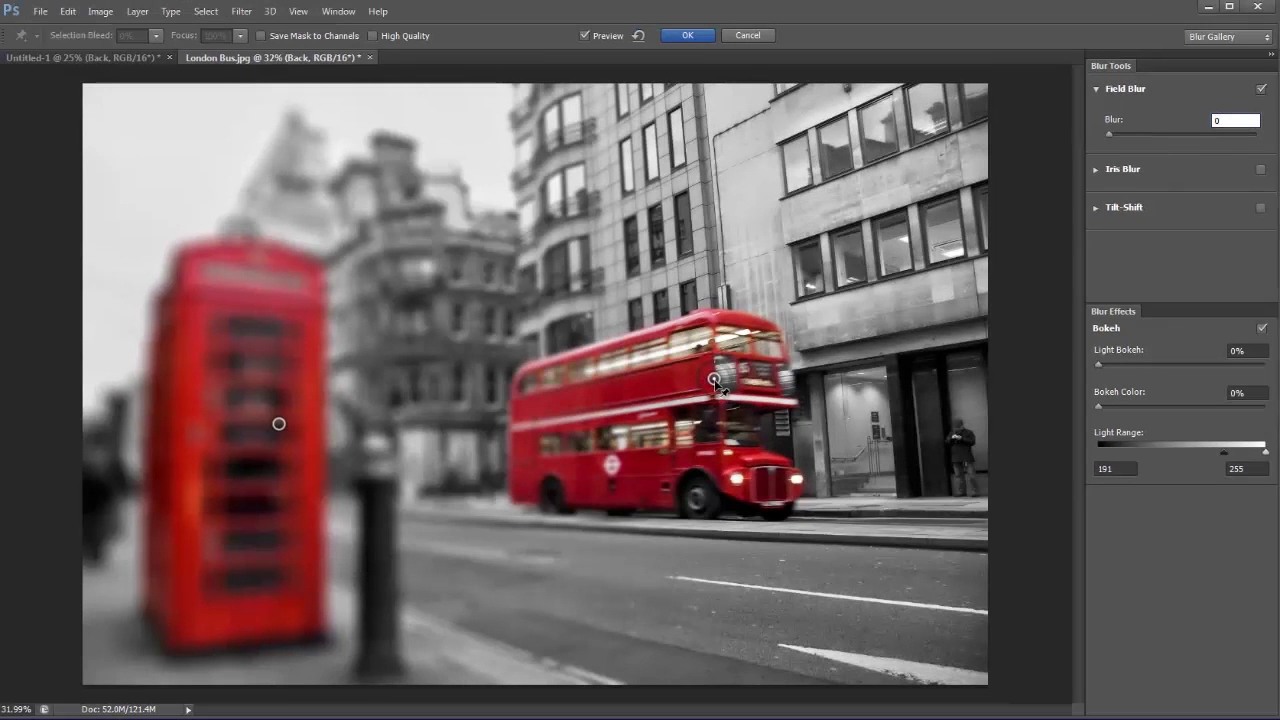
drag(711, 380, 558, 438)
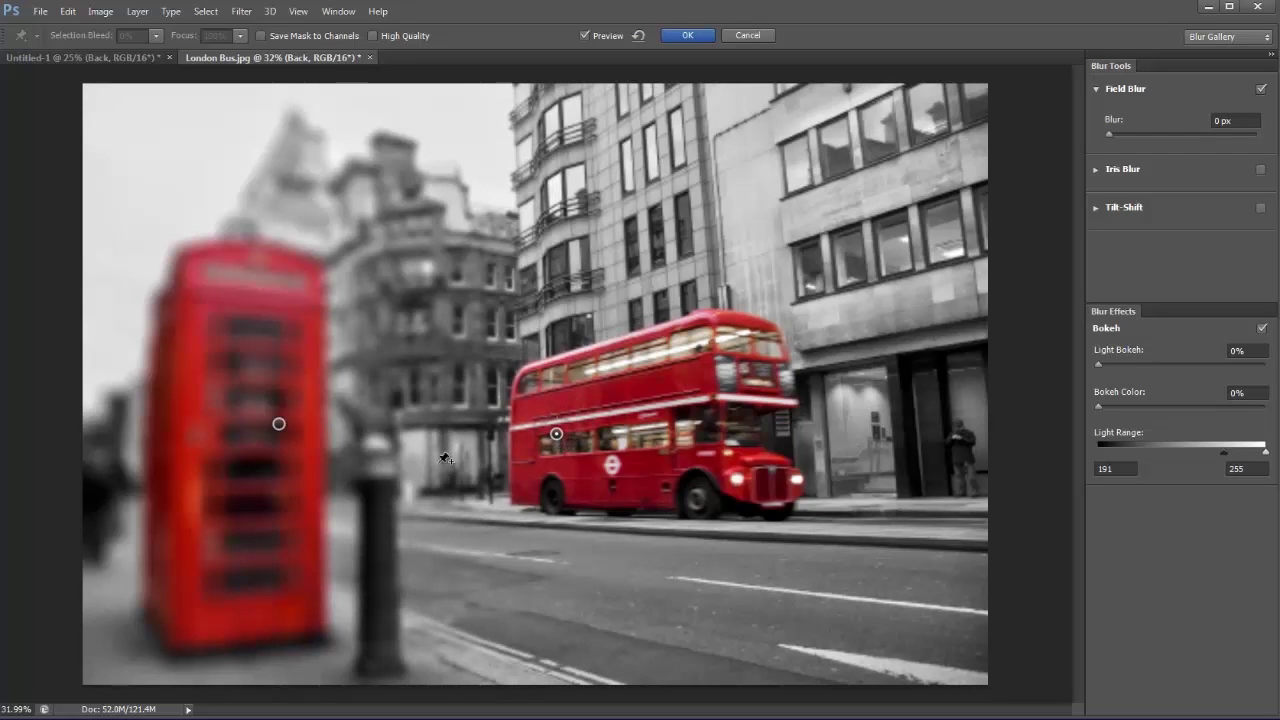
click(280, 425)
drag(290, 432, 234, 443)
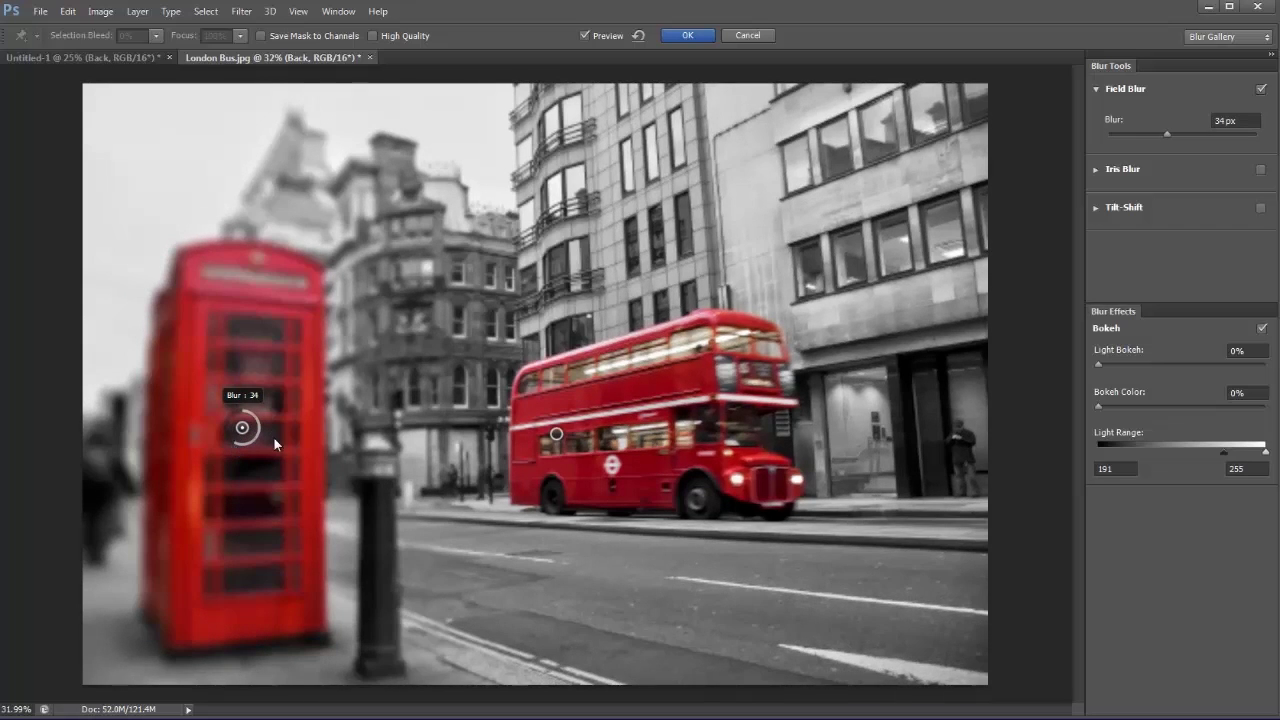
click(673, 37)
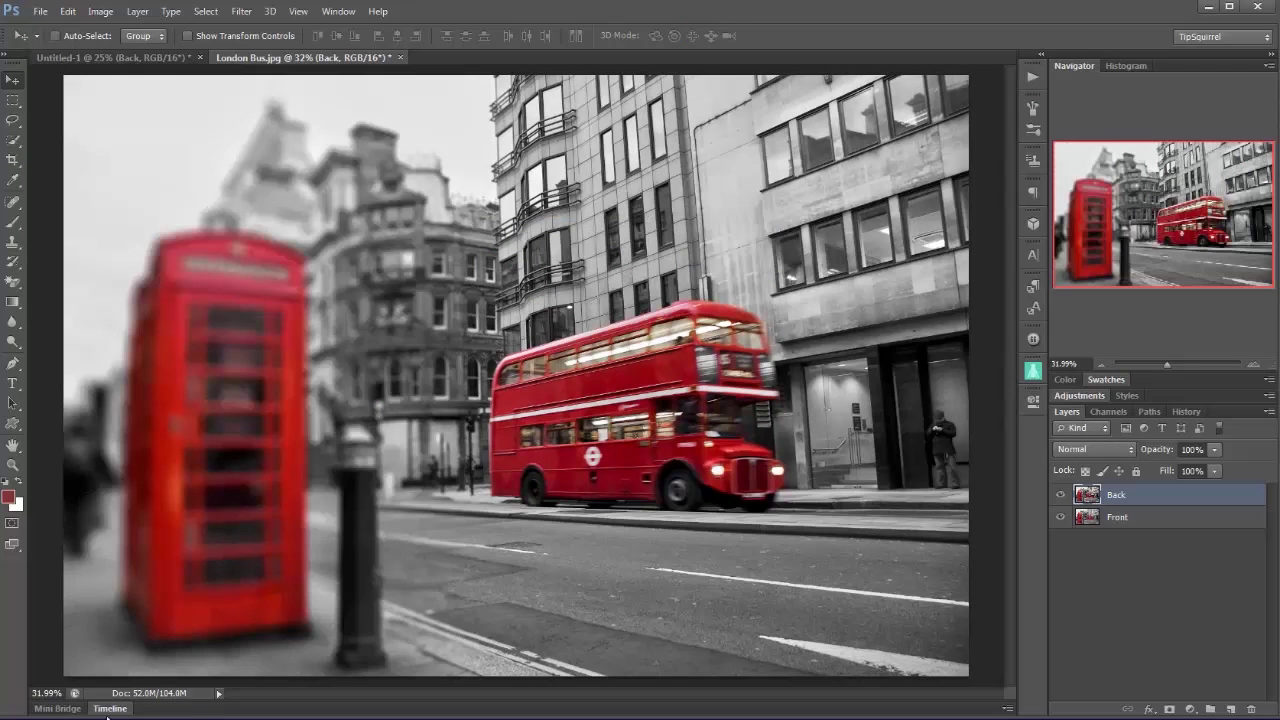
Create a video timeline from the layers and zoom it out to show whole clips
click(110, 708)
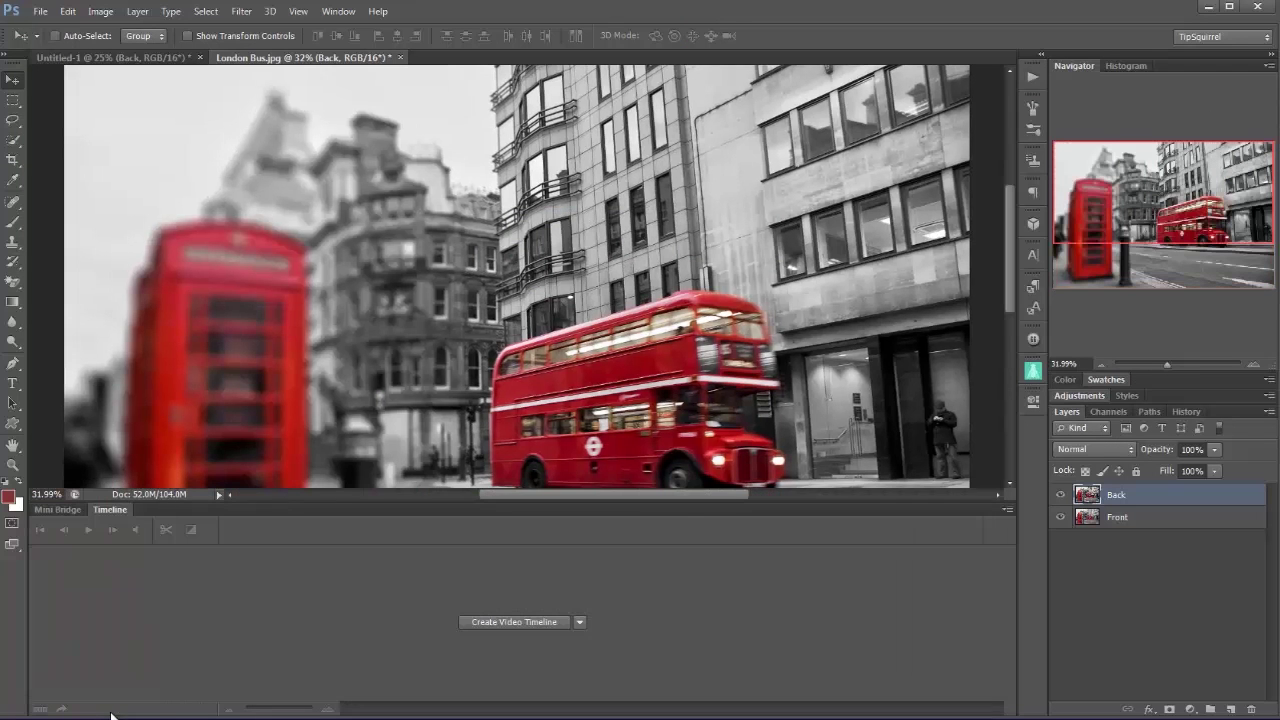
click(526, 623)
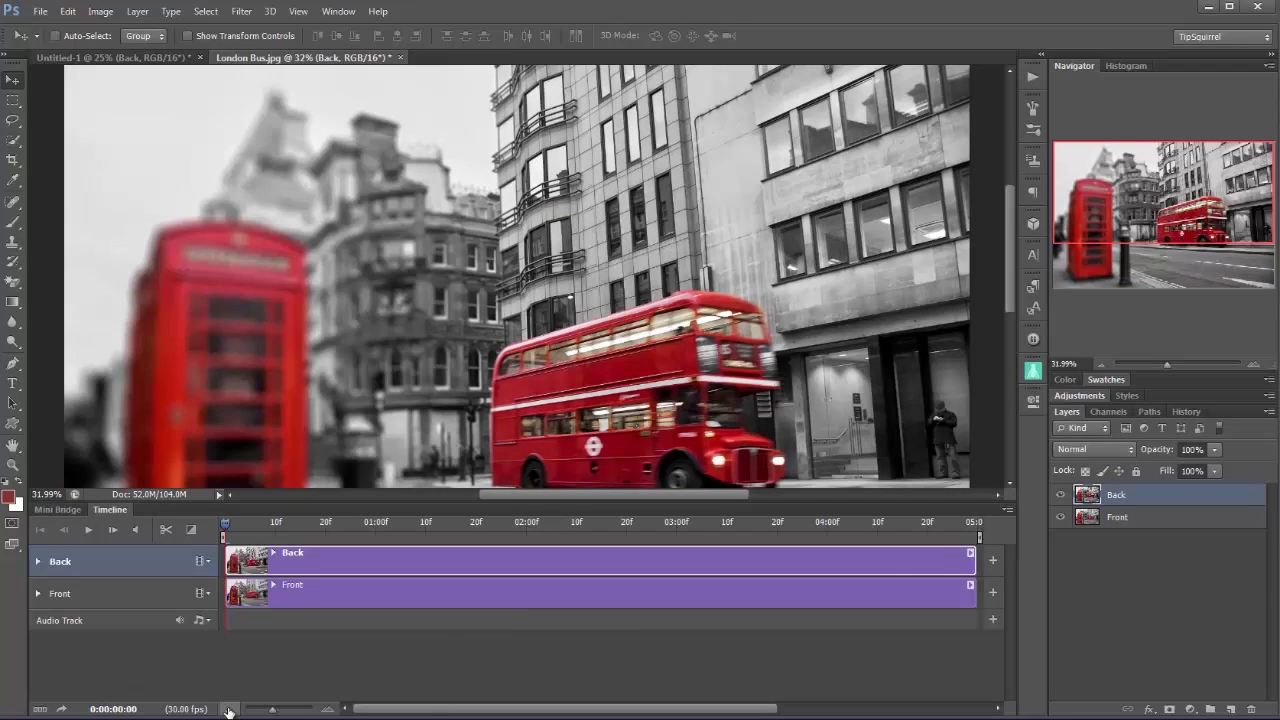
drag(272, 710, 266, 711)
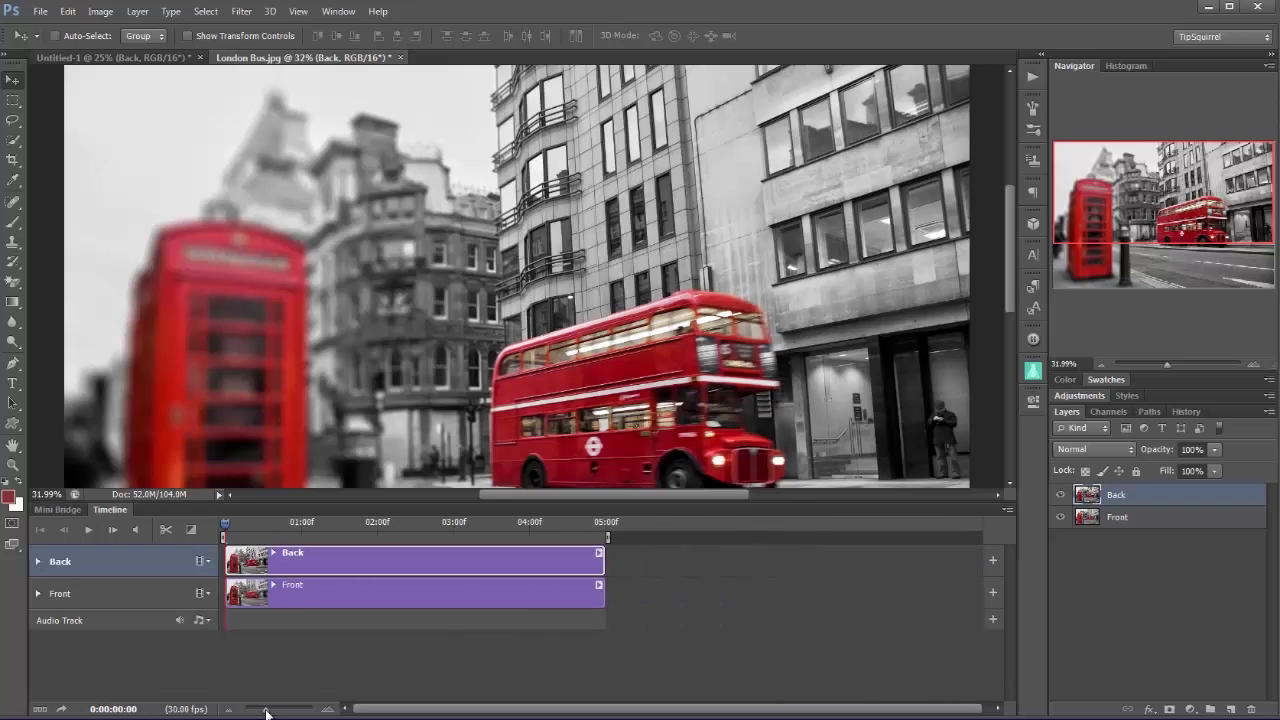
Place the Back clip right after Front on one track and join them with a Cross Fade
drag(734, 564, 750, 595)
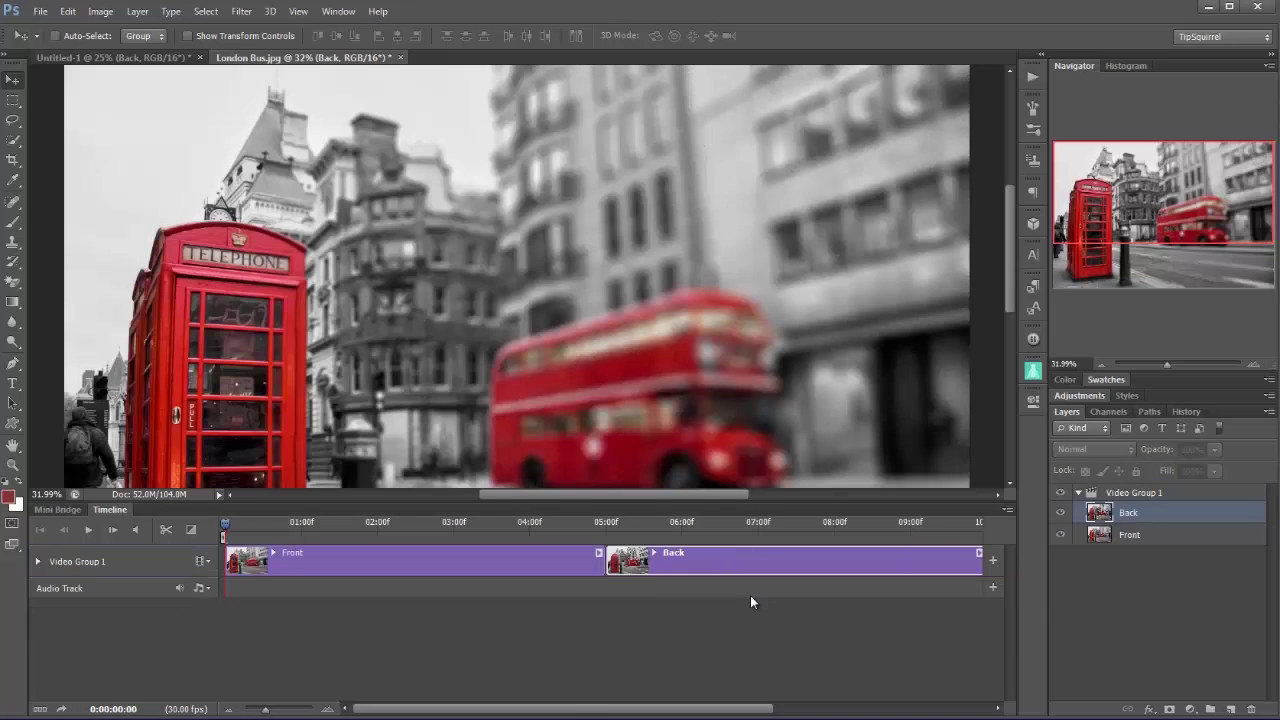
click(191, 532)
drag(220, 410, 590, 567)
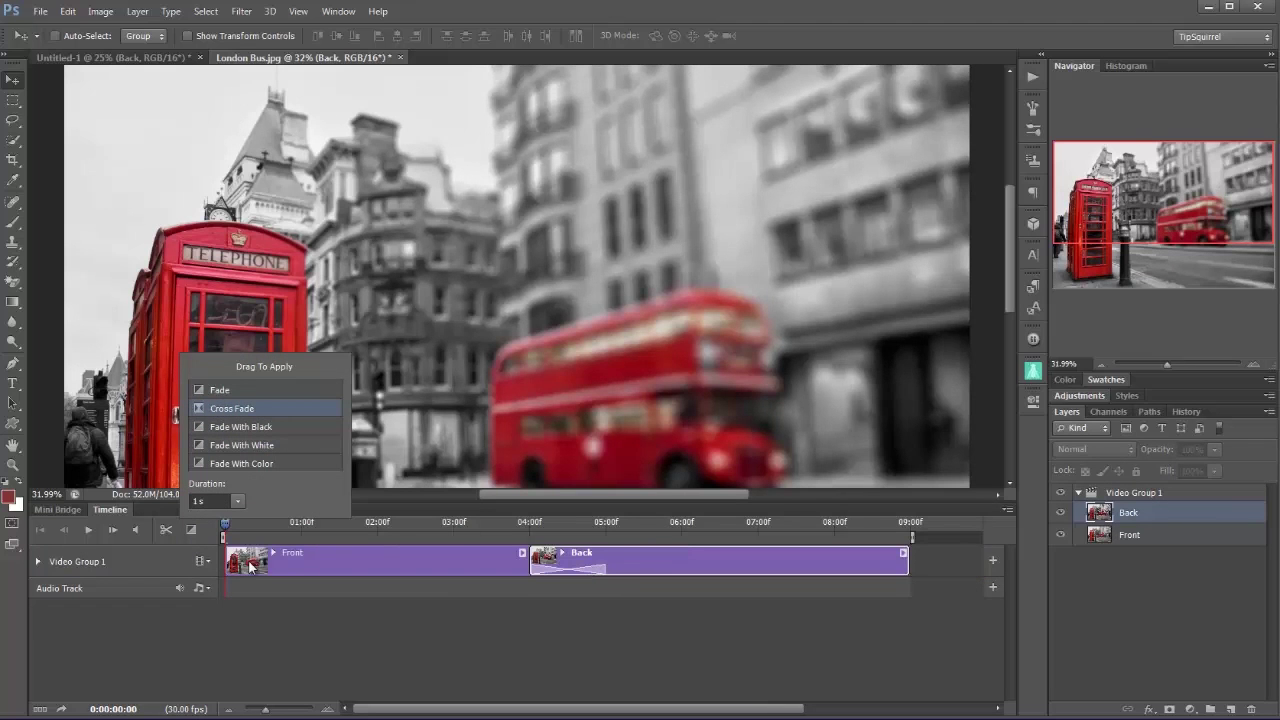
Fit the image to the window and preview the pull focus from about two seconds
key(ctrl+0)
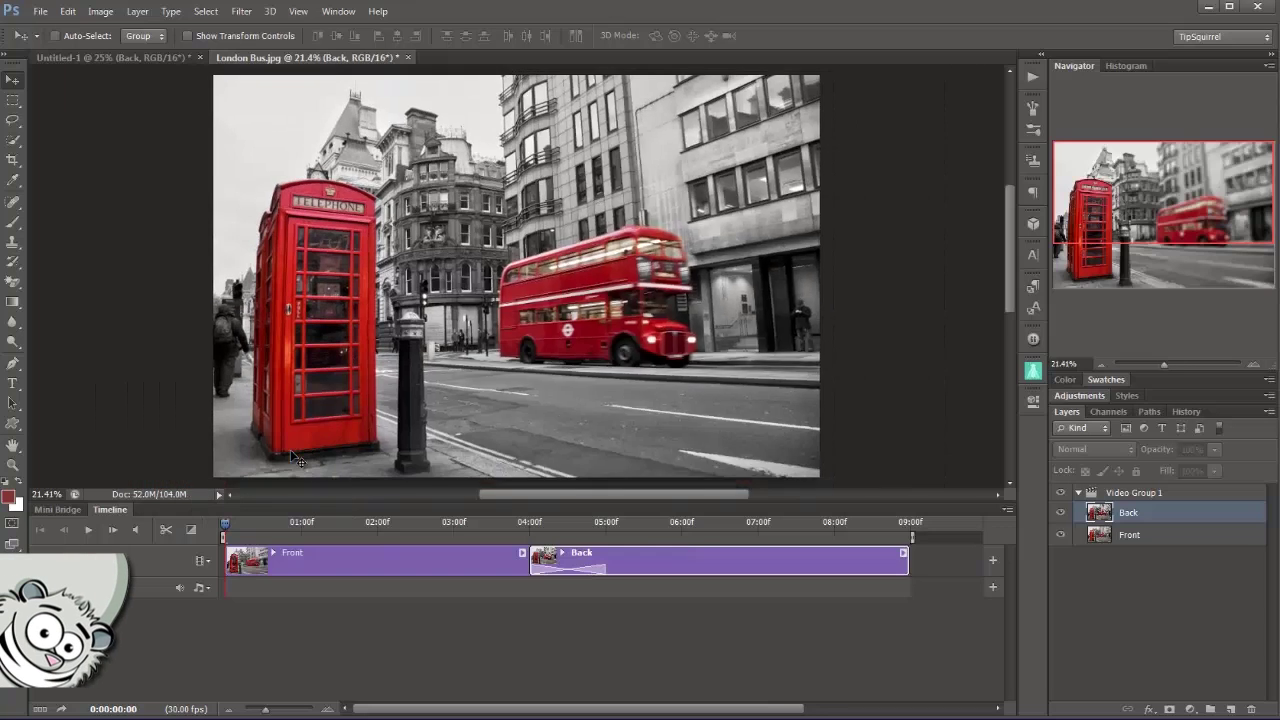
click(401, 522)
click(88, 530)
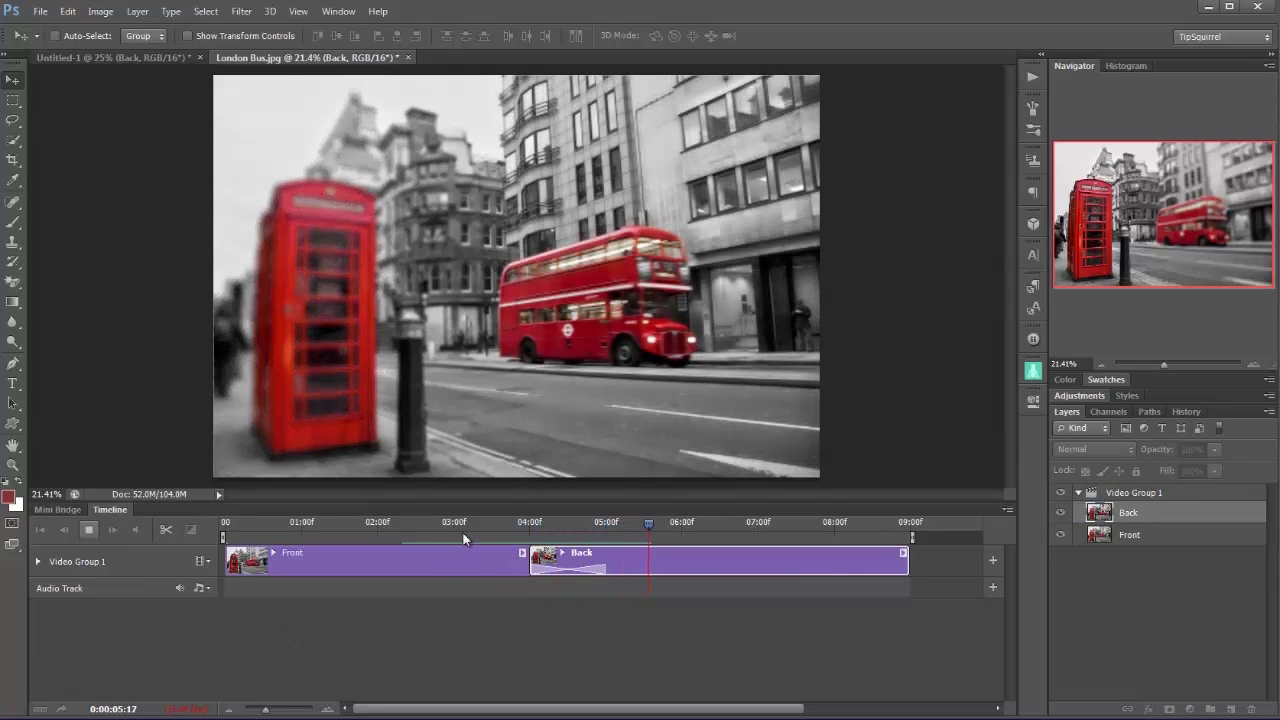
click(89, 531)
Replay the preview from two to about six seconds, then bring up the Render Video settings
click(383, 521)
click(89, 530)
click(89, 531)
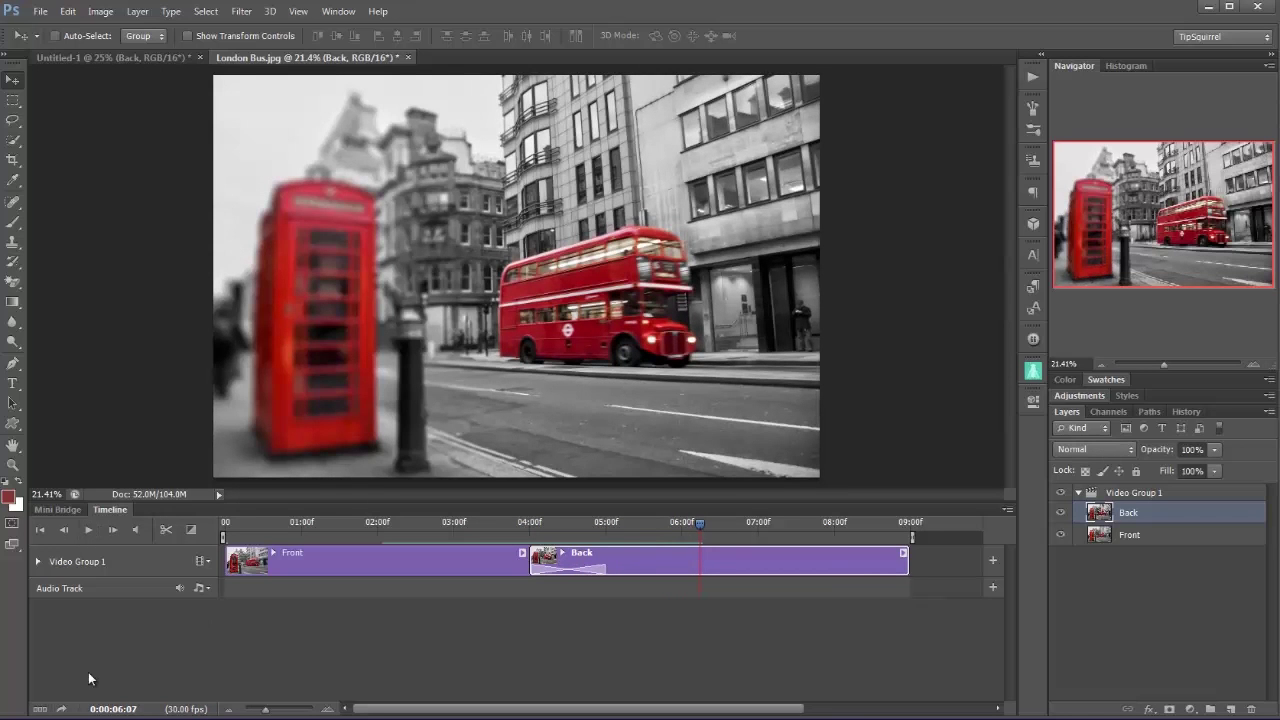
click(61, 708)
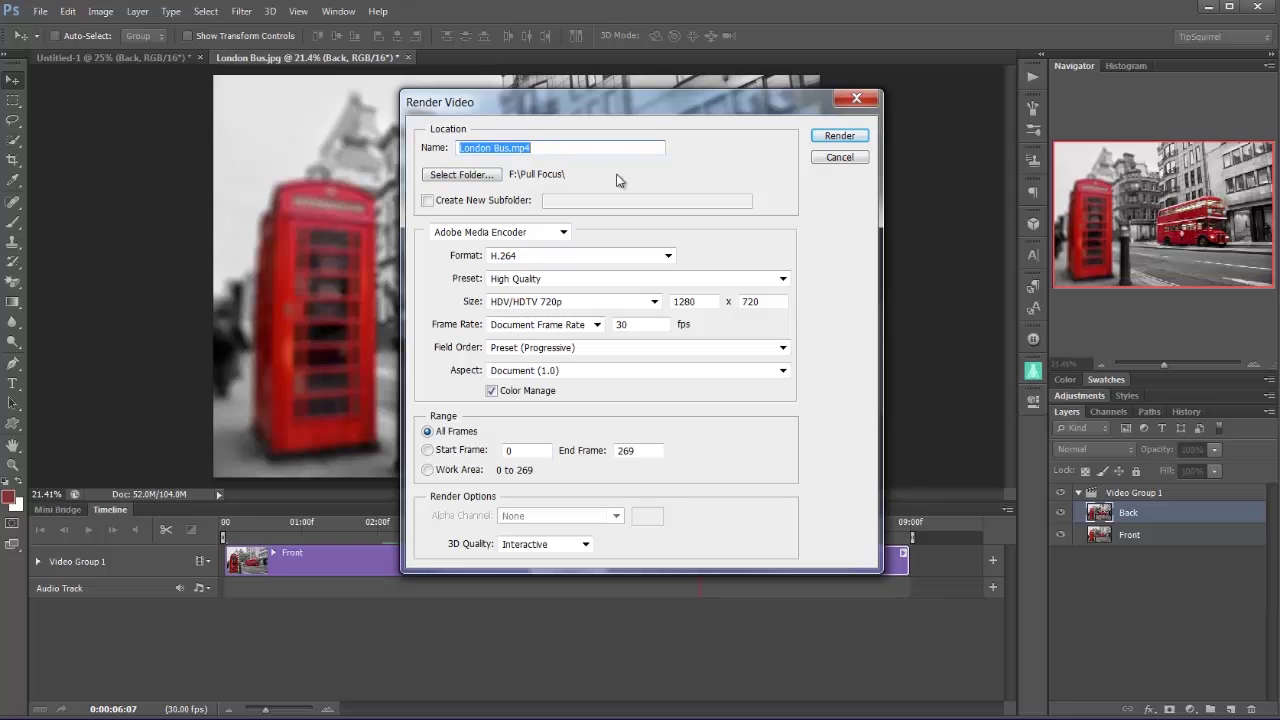
click(654, 301)
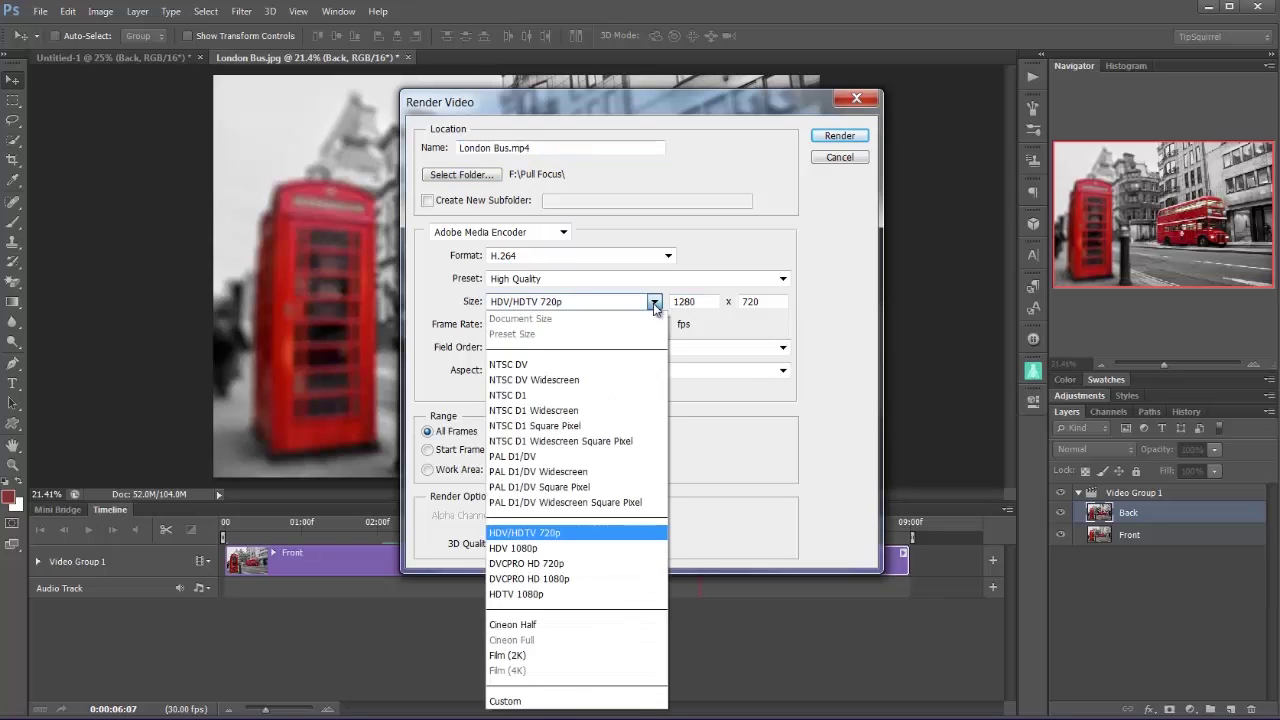
click(561, 533)
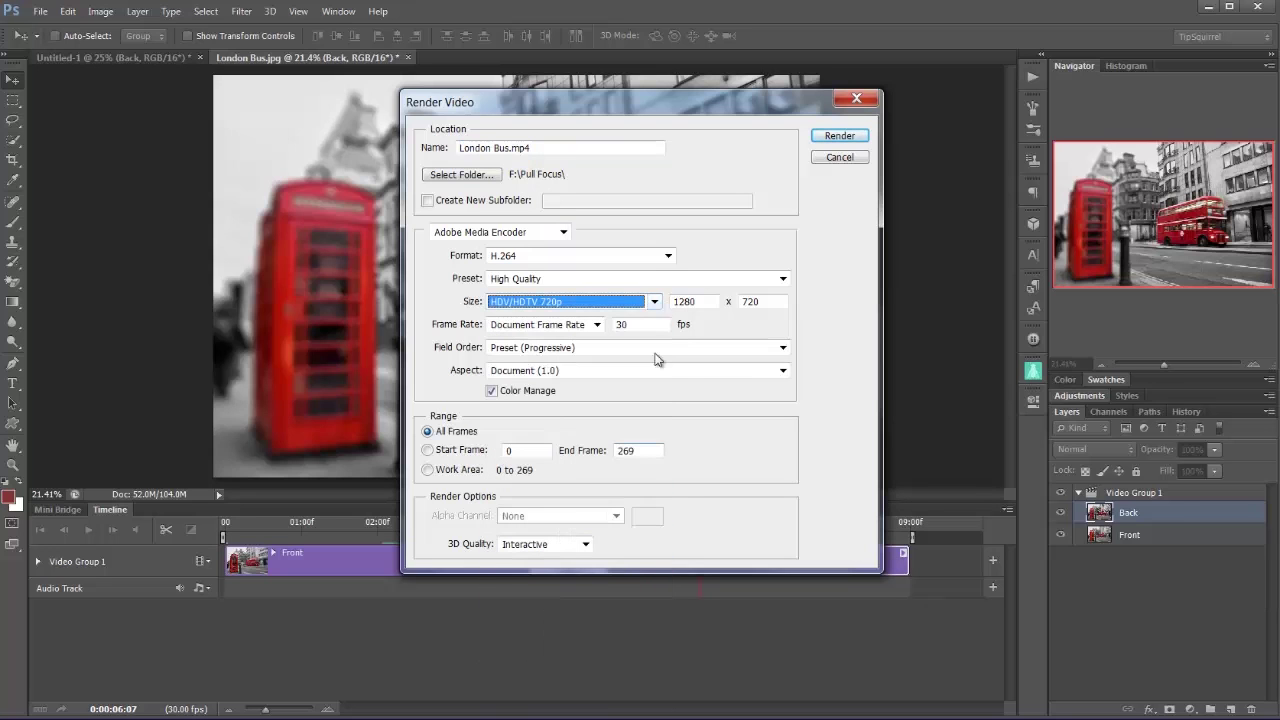